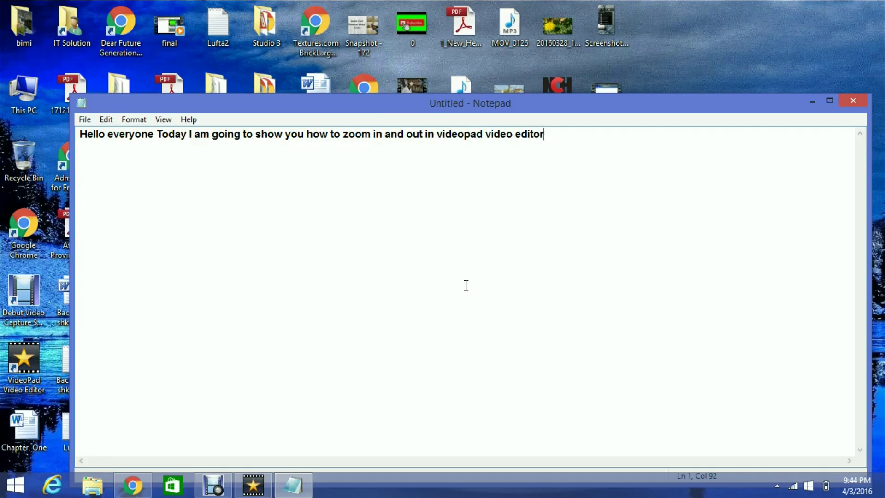
# - Add the line "Keep watching my steps and you'll learn it quickly" to the note and clear the whole note
pyautogui.write('eep watching my steps an')
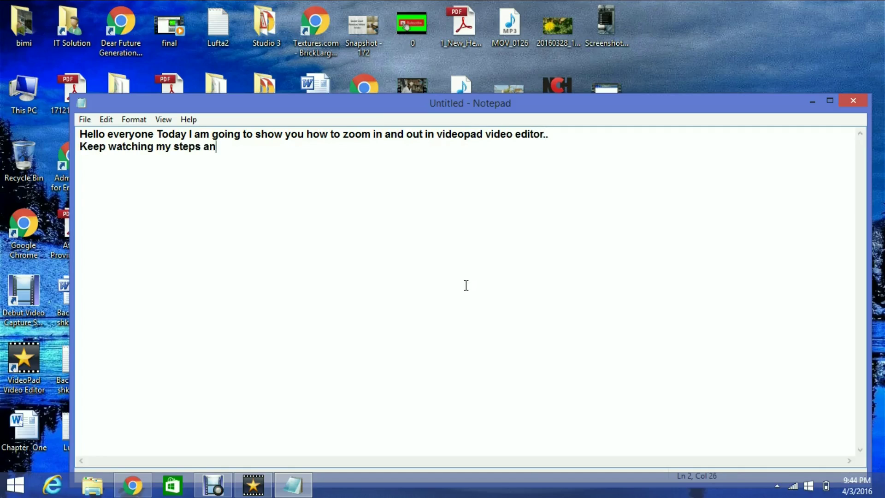
pyautogui.write("d you'll learn it q")
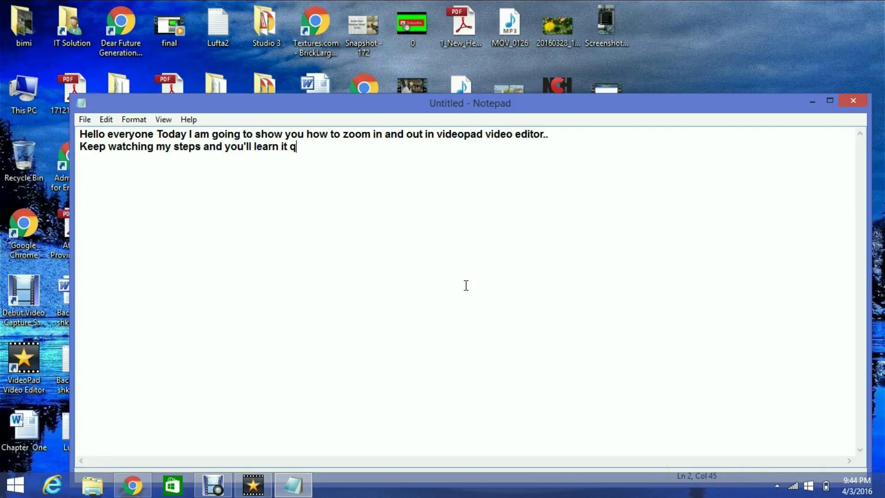
pyautogui.write('uickly')
pyautogui.hotkey('ctrl', 'a')
pyautogui.press('BackSpace')
# - Bring up VideoPad behind the empty note and shrink and reposition the Notepad window so the media list and timeline stay accessible
pyautogui.click(253, 484)
pyautogui.click(293, 484)
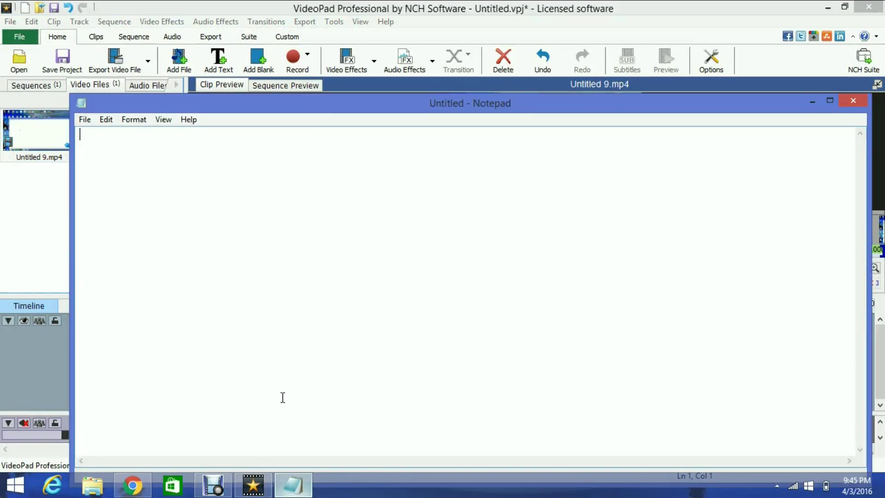
pyautogui.moveTo(71, 230); pyautogui.dragTo(488, 213)
pyautogui.moveTo(614, 116); pyautogui.dragTo(602, 64)
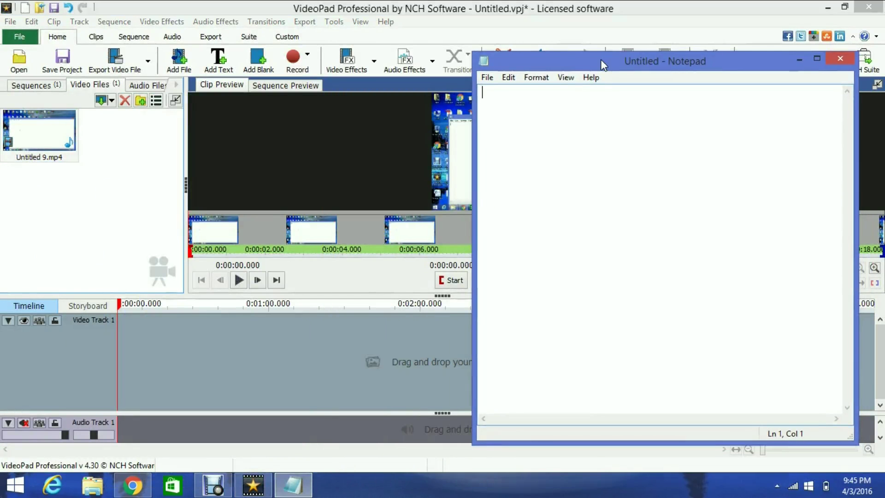
# - Write the note "Here I've got the video and I'll drop it into the video track"
pyautogui.write("Here I've got the video and I'l")
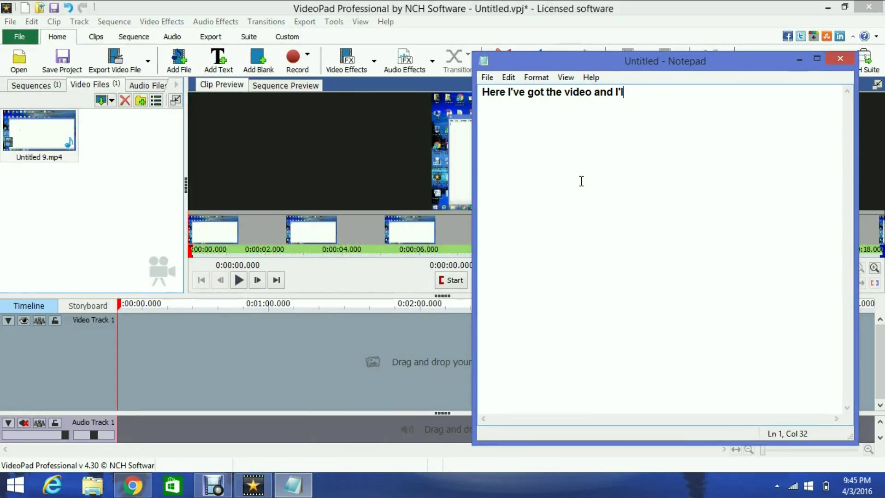
pyautogui.write('l drop it into the ')
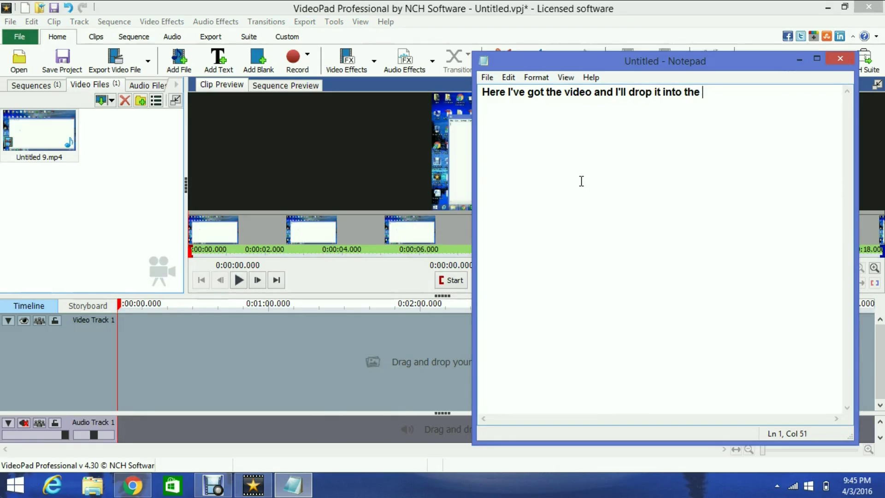
pyautogui.write('video track')
# - Place Untitled 9.mp4 on Video Track 1, trimming about 1.5 s off its start and ending it at about 0:00:14.686
pyautogui.moveTo(40, 131); pyautogui.dragTo(138, 364)
pyautogui.moveTo(121, 304); pyautogui.dragTo(161, 304)
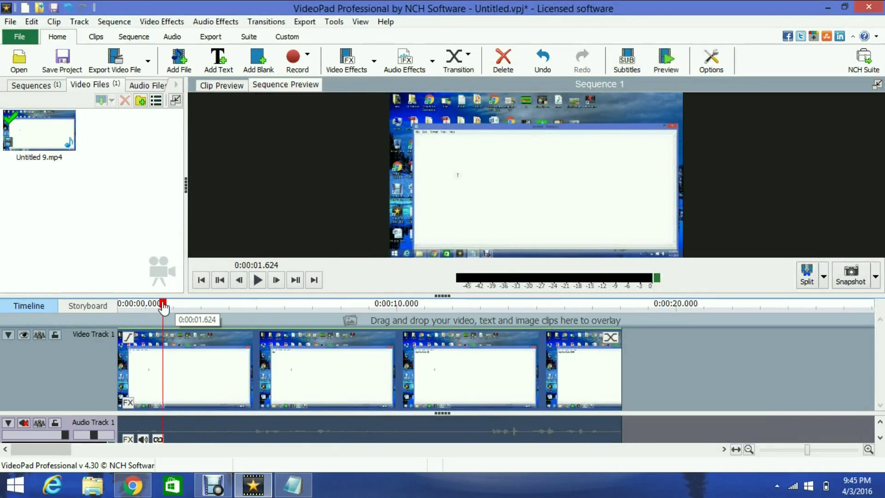
pyautogui.moveTo(127, 362); pyautogui.dragTo(159, 361)
pyautogui.moveTo(159, 304); pyautogui.dragTo(529, 305)
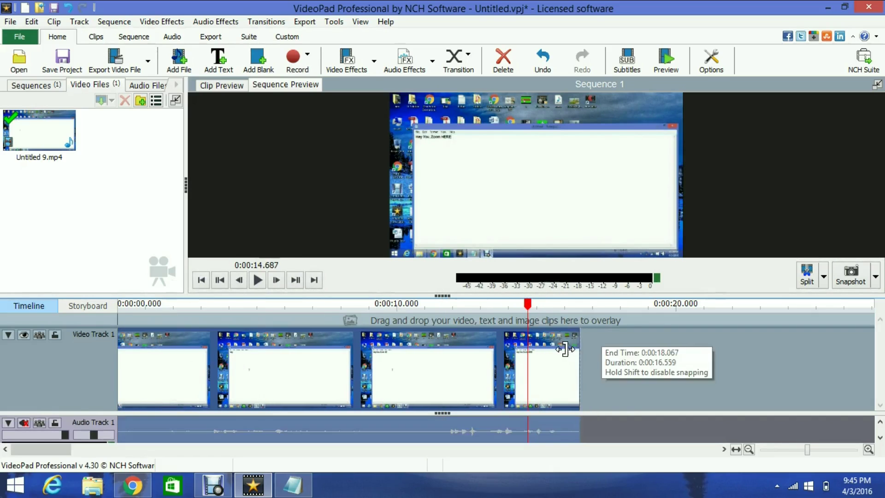
# - Replace the note in Notepad with "So now go to video effect and choose ZOOM" and clear it again
pyautogui.hotkey('alt', 'Tab')
pyautogui.hotkey('ctrl', 'a')
pyautogui.press('BackSpace')
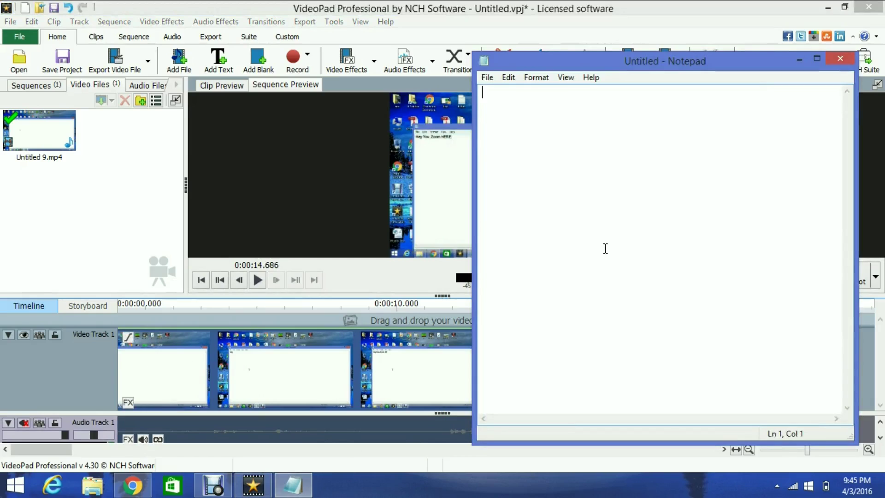
pyautogui.write('So now')
pyautogui.press('BackSpace')
pyautogui.press('BackSpace')
pyautogui.press('BackSpace')
pyautogui.press('BackSpace')
pyautogui.write('now go to ')
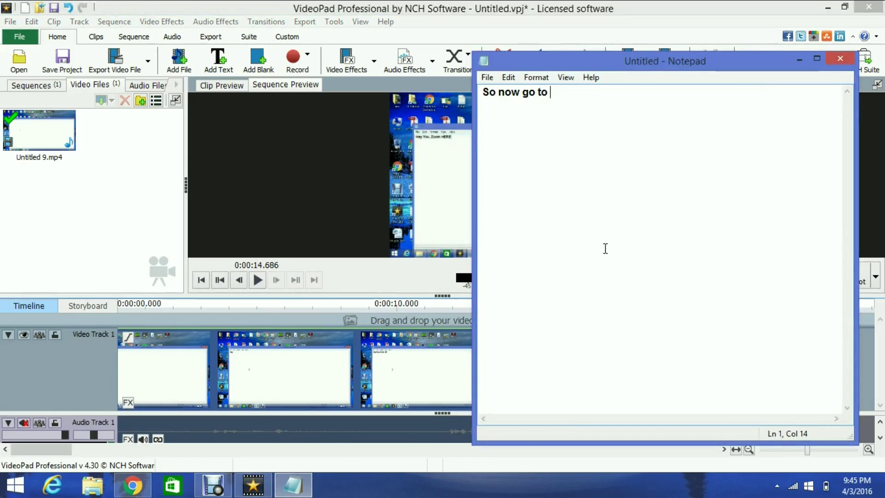
pyautogui.write('video effect and choo')
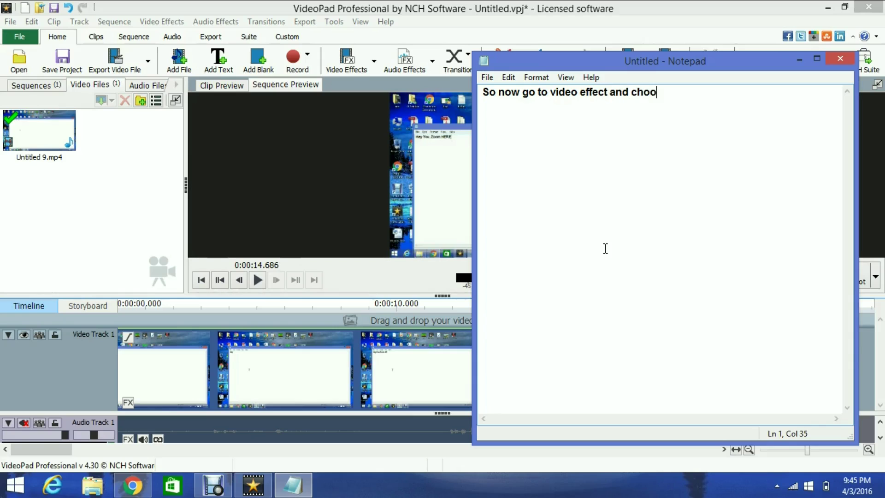
pyautogui.write('se ZOOM')
pyautogui.hotkey('ctrl', 'a')
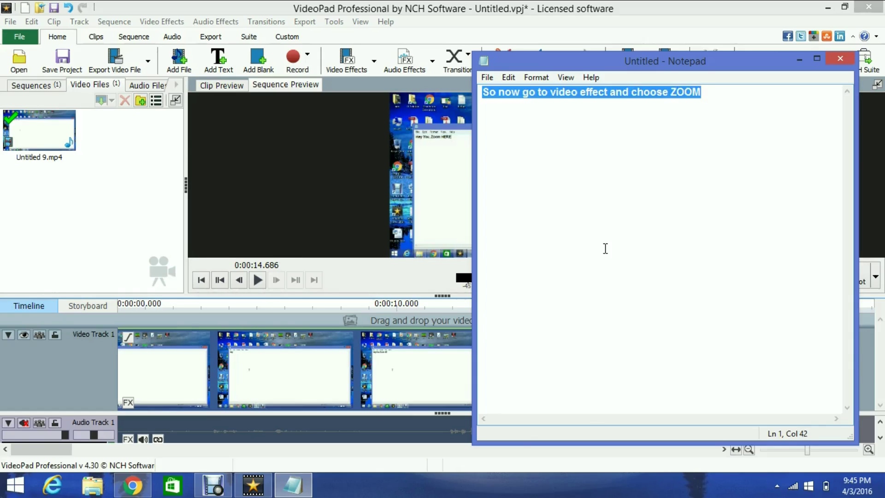
pyautogui.press('BackSpace')
# - Apply the Zoom video effect to the Untitled 9.mp4 clip in VideoPad
pyautogui.click(377, 62)
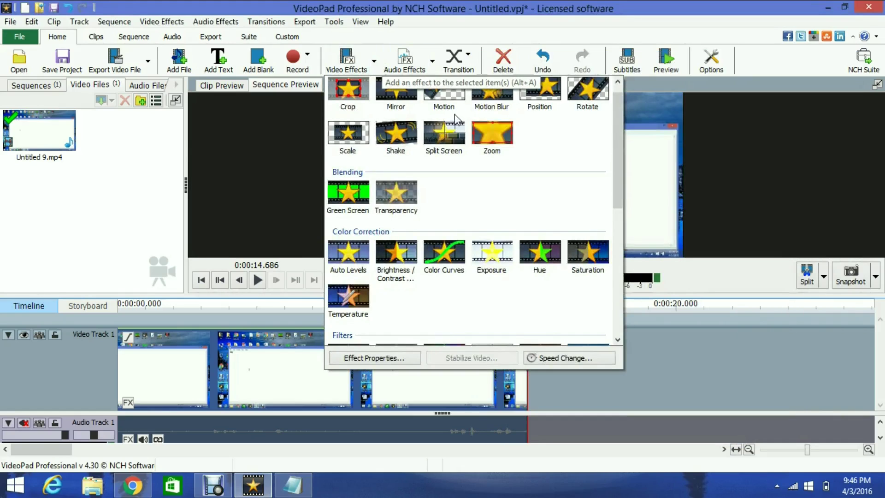
pyautogui.click(503, 141)
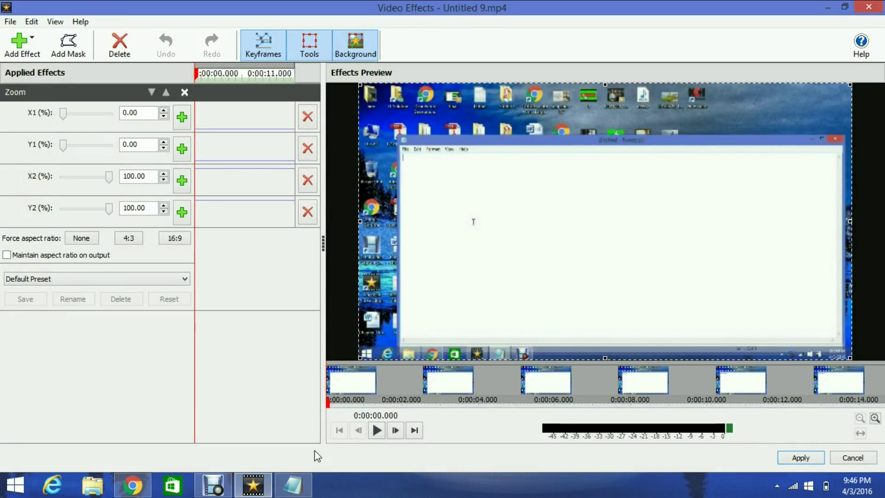
# - Write the note "Here you have to add for Dots like this" in Notepad
pyautogui.click(293, 485)
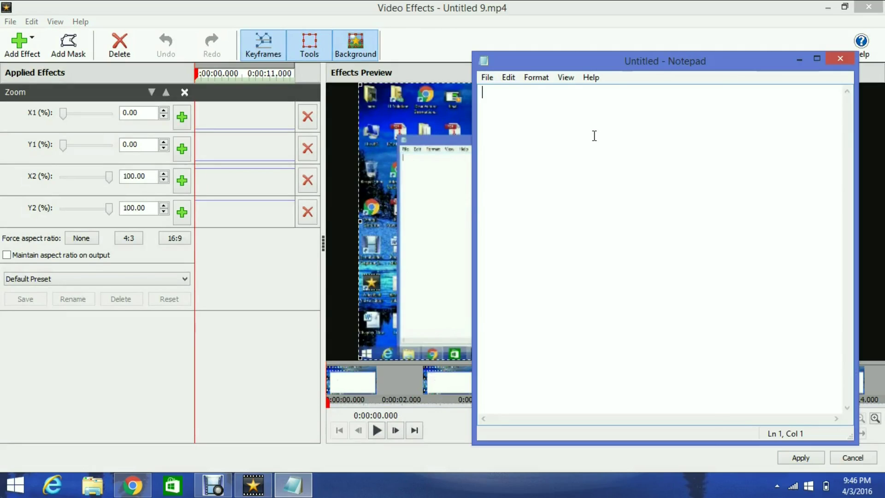
pyautogui.write('Here you have to')
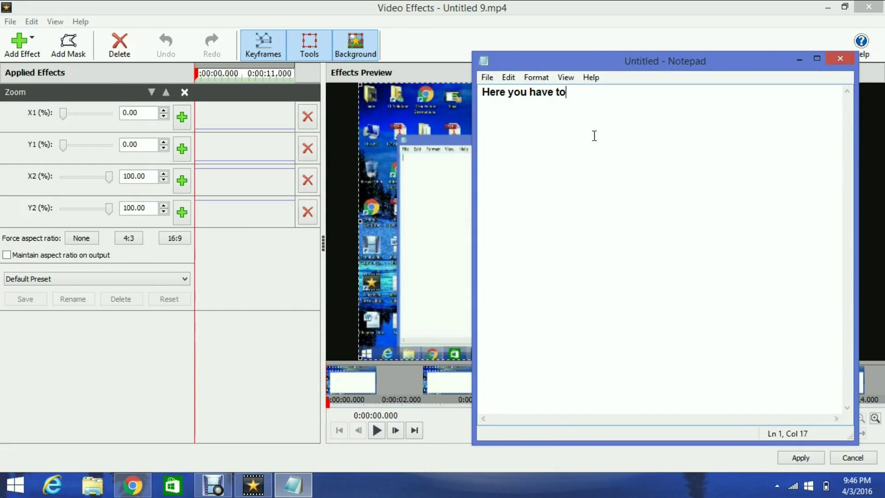
pyautogui.write(' add for Dots')
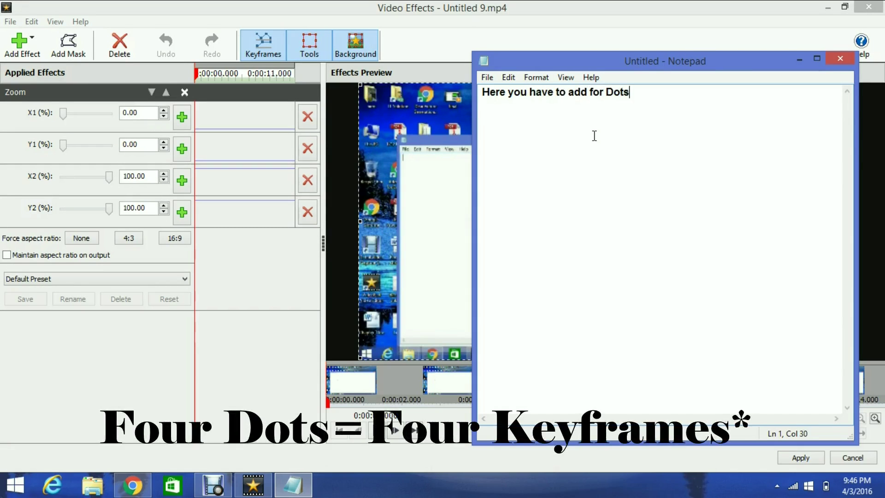
pyautogui.write(' like this')
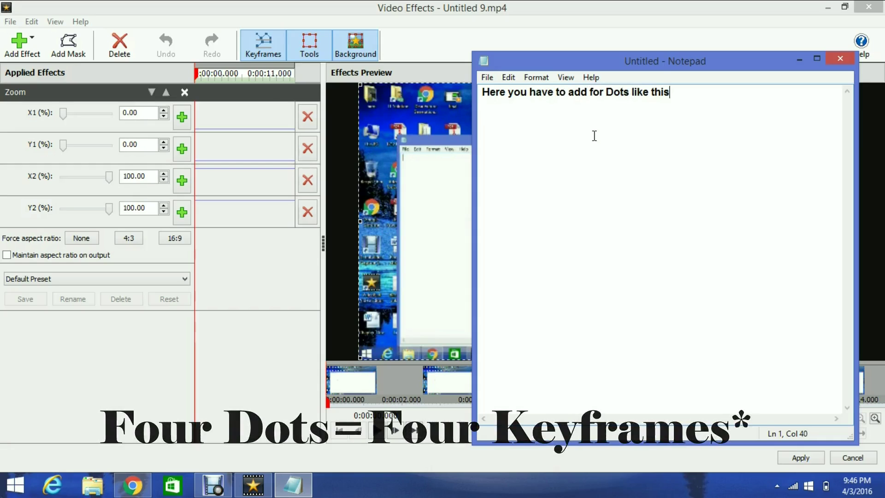
# - Add four keyframes to the Zoom effect's curves in VideoPad, two near the clip's start and two near its end
pyautogui.click(198, 131)
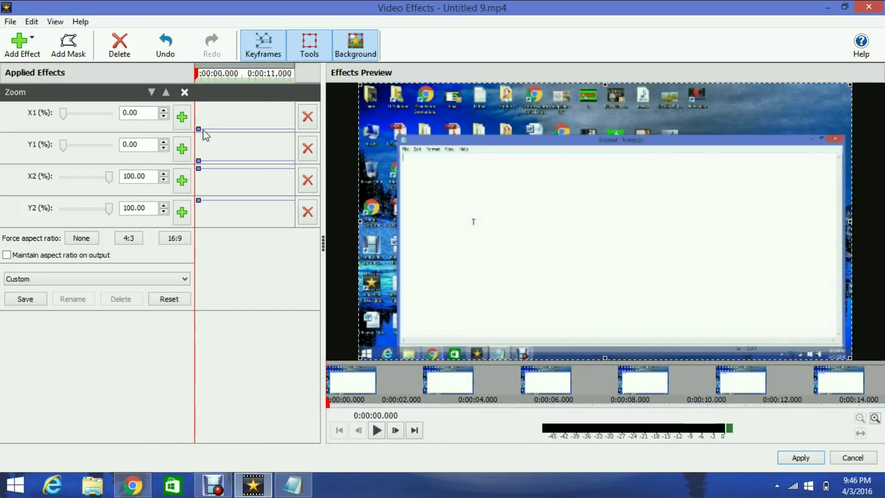
pyautogui.click(209, 130)
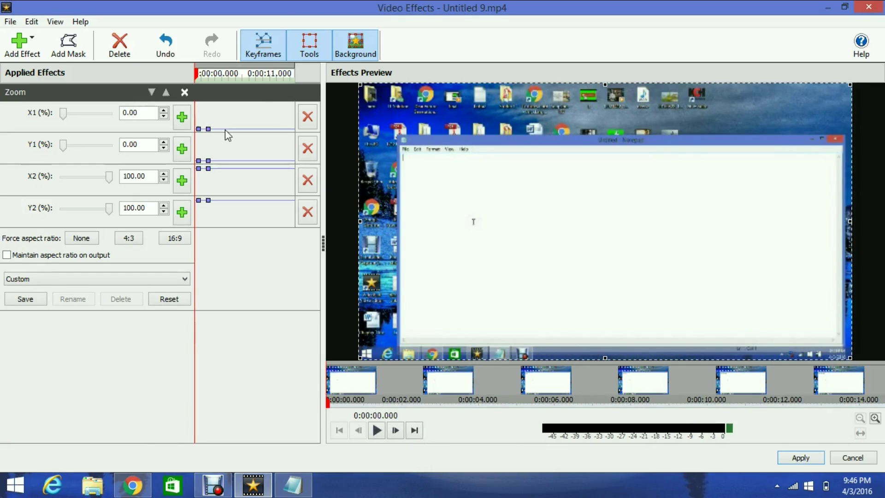
pyautogui.click(269, 129)
pyautogui.click(281, 129)
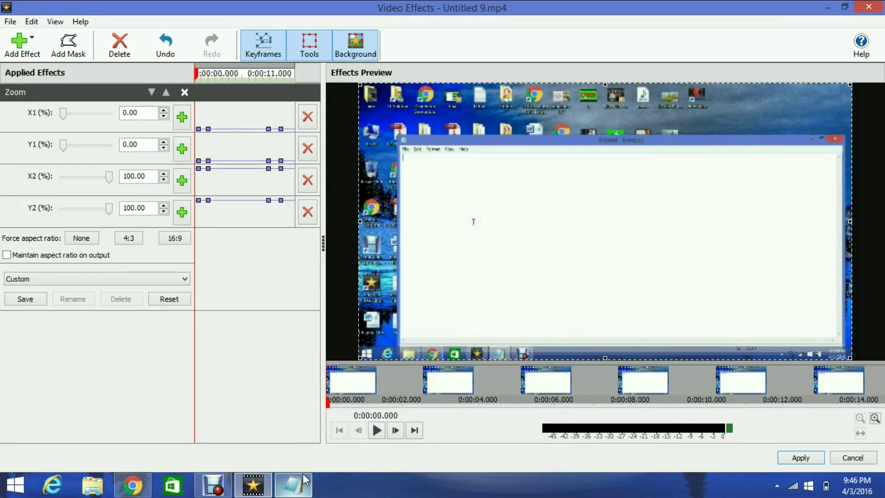
# - Replace the note with "Why do I do this? It's because of time zooming on it the first dot should stay as it is all zeros"
pyautogui.click(293, 485)
pyautogui.hotkey('ctrl', 'a')
pyautogui.write('Why do I do ')
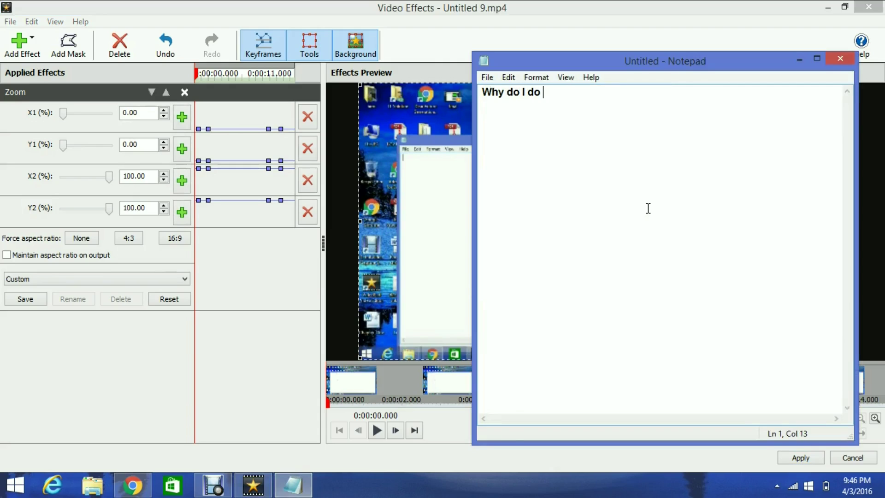
pyautogui.write("this? It's because")
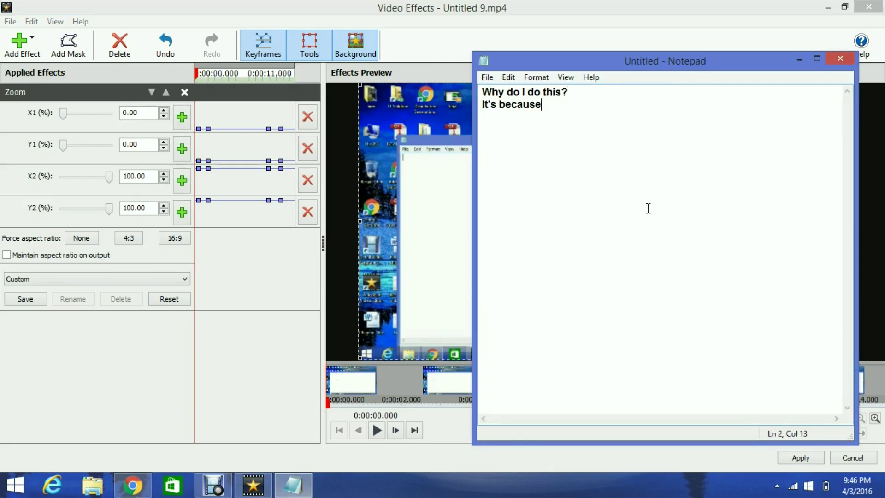
pyautogui.write(' of time zoomi')
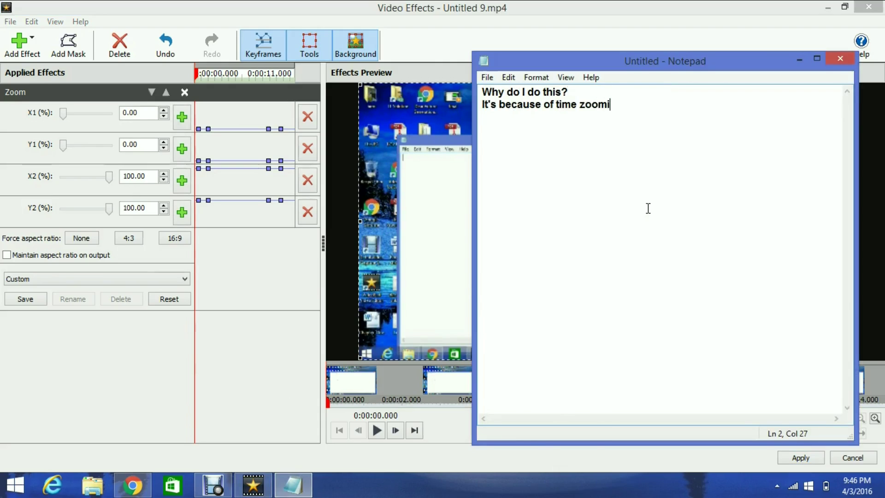
pyautogui.write('ng on it the first dot should s')
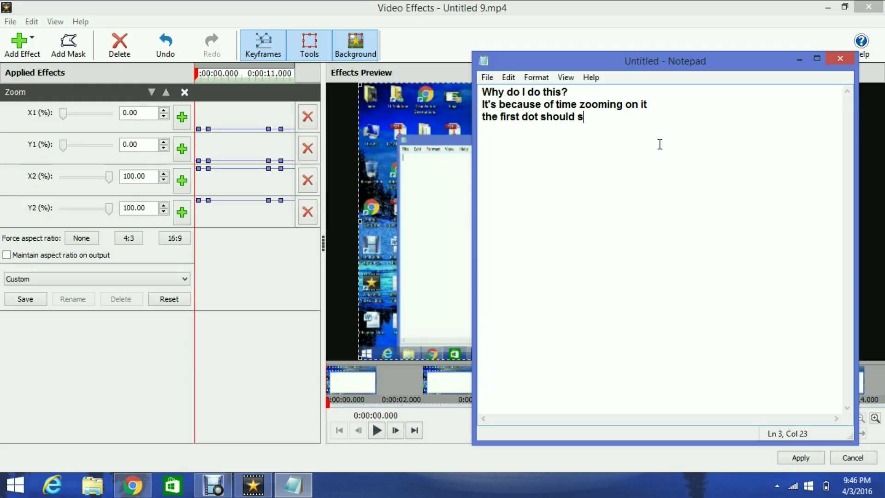
pyautogui.write('tay as it is all')
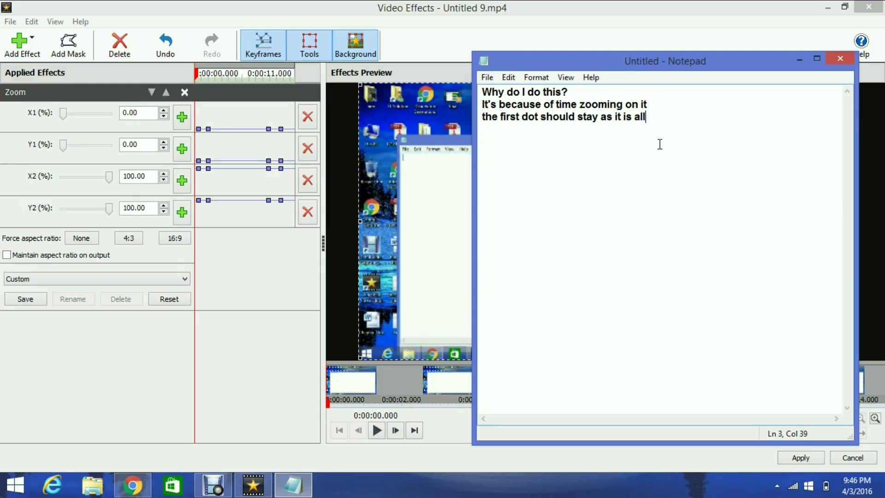
pyautogui.write(' zeros')
# - Add the note lines "the second dot is zooming in" and "the third dot should be the same with the second one"
pyautogui.press('Return')
pyautogui.write('the second dot')
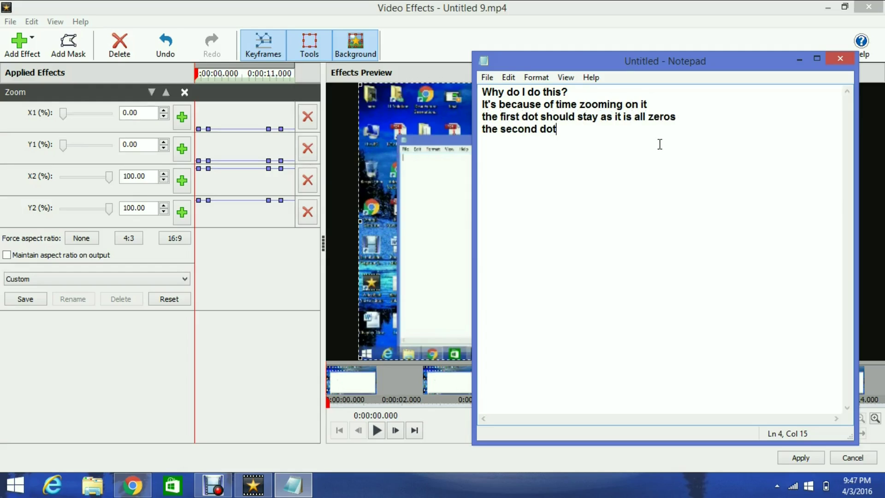
pyautogui.write(' is zooming in')
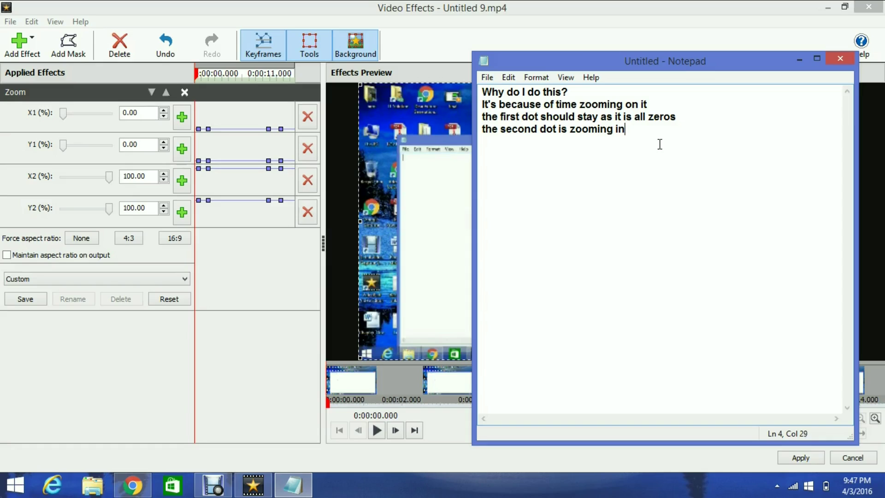
pyautogui.press('Return')
pyautogui.write('the third dot should be t')
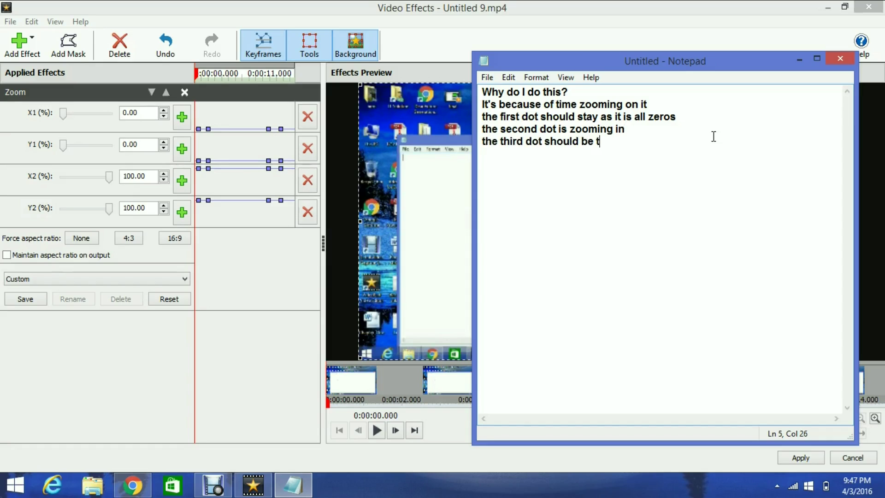
pyautogui.write('he same with the second ')
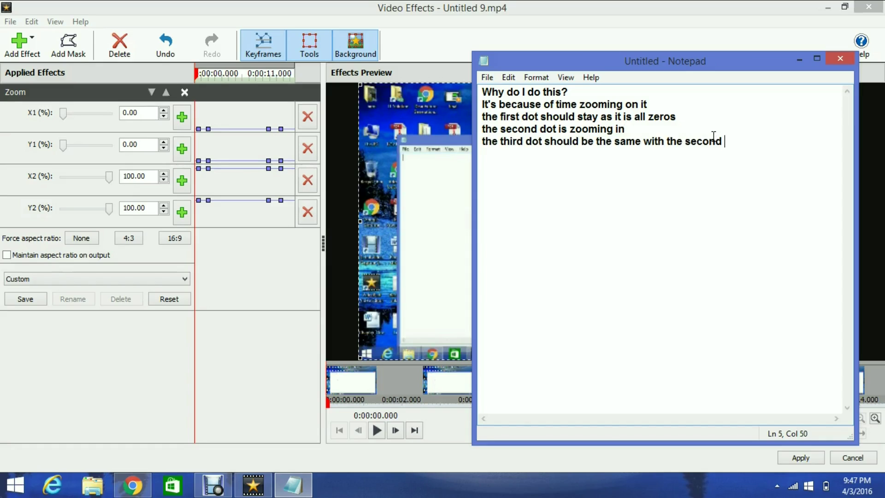
# - Add the note lines "and the last dot is Zooming out so it should be like the first one", "now you'll see it" and minimize the note
pyautogui.write('one and the last dot is Zoom')
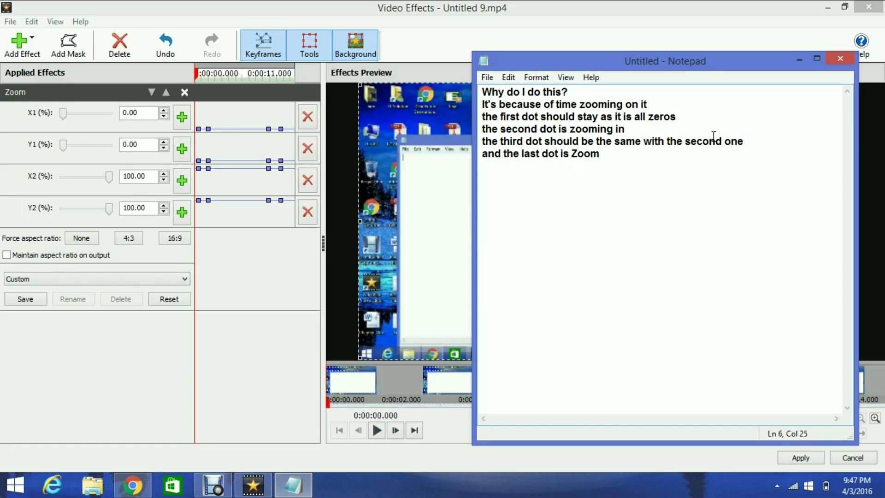
pyautogui.write('ing out so i')
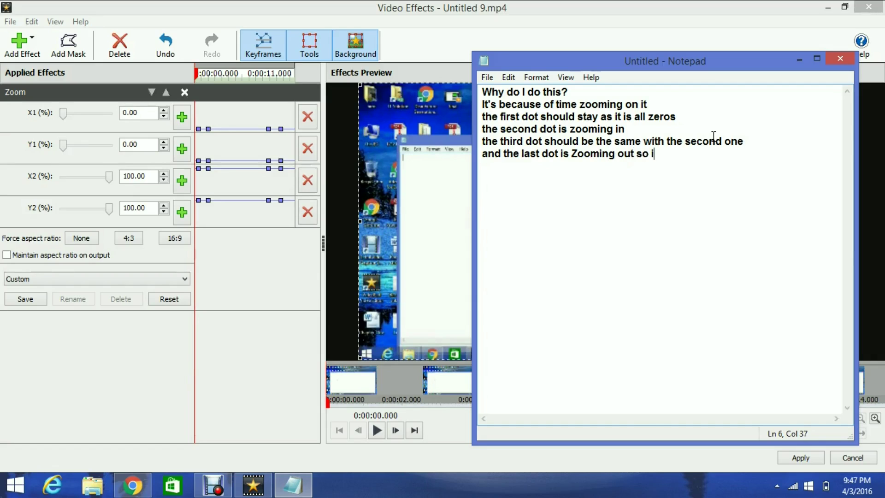
pyautogui.write('t should be like the first one')
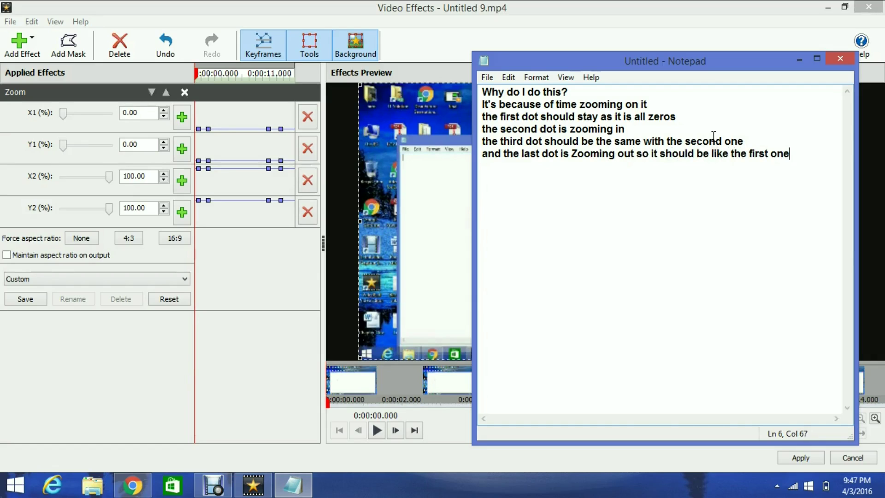
pyautogui.press('Return')
pyautogui.write("now you'")
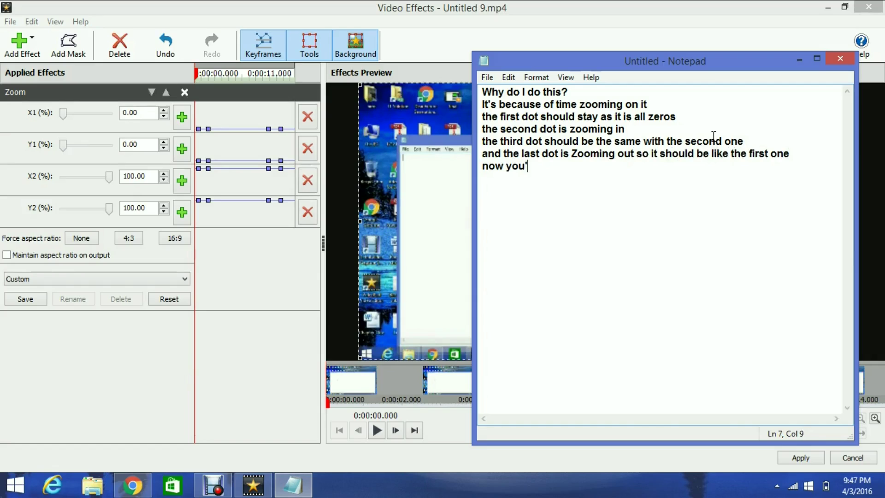
pyautogui.write('ll see it')
pyautogui.click(799, 58)
# - Move the Zoom effect's second keyframe on all four curves to about 2.9 seconds and place the playhead on it
pyautogui.moveTo(196, 73); pyautogui.dragTo(202, 78)
pyautogui.moveTo(208, 129); pyautogui.dragTo(215, 129)
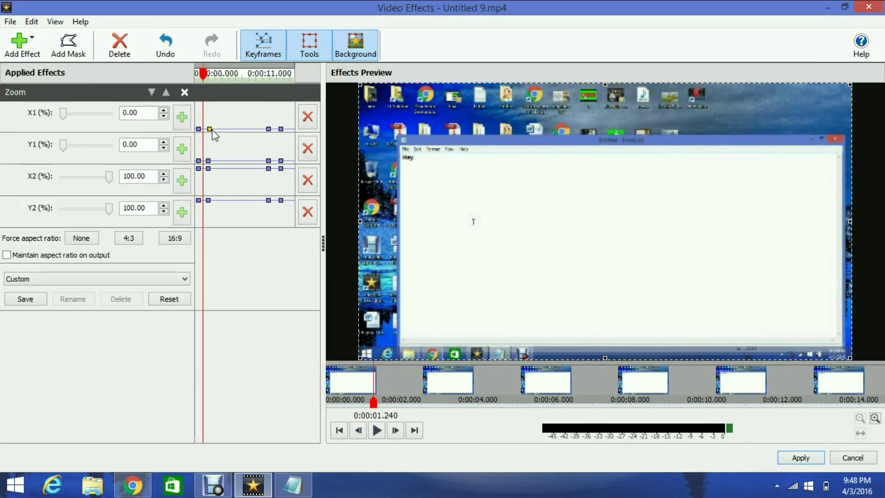
pyautogui.click(211, 78)
pyautogui.moveTo(210, 79)
pyautogui.mouseDown()
pyautogui.moveTo(195, 78)
pyautogui.moveTo(214, 80)
pyautogui.mouseUp()
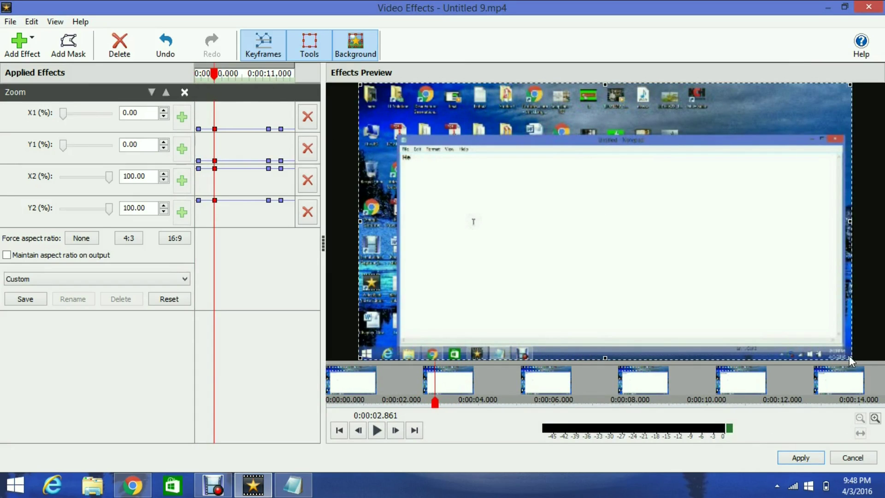
# - At the second keyframe, shrink the zoom area to about X1 3.81, Y1 9.58, X2 53.02 and Y2 58.18%
pyautogui.moveTo(851, 360); pyautogui.dragTo(620, 243)
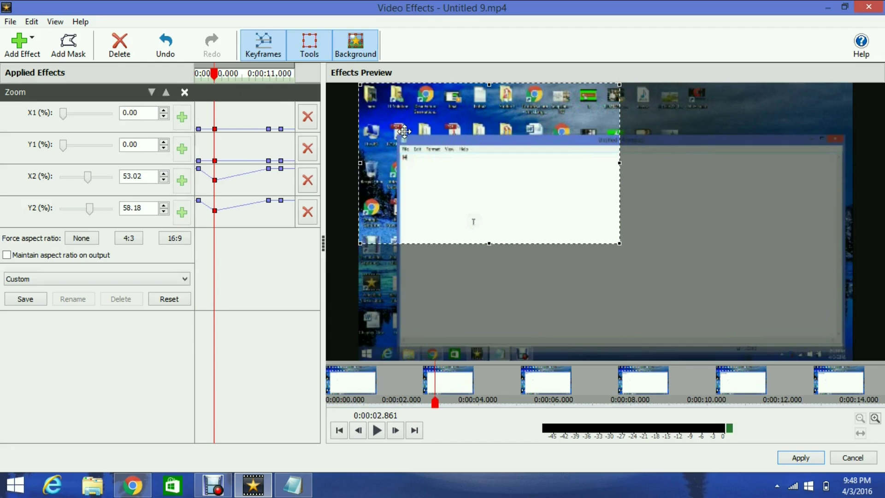
pyautogui.moveTo(378, 93); pyautogui.dragTo(377, 110)
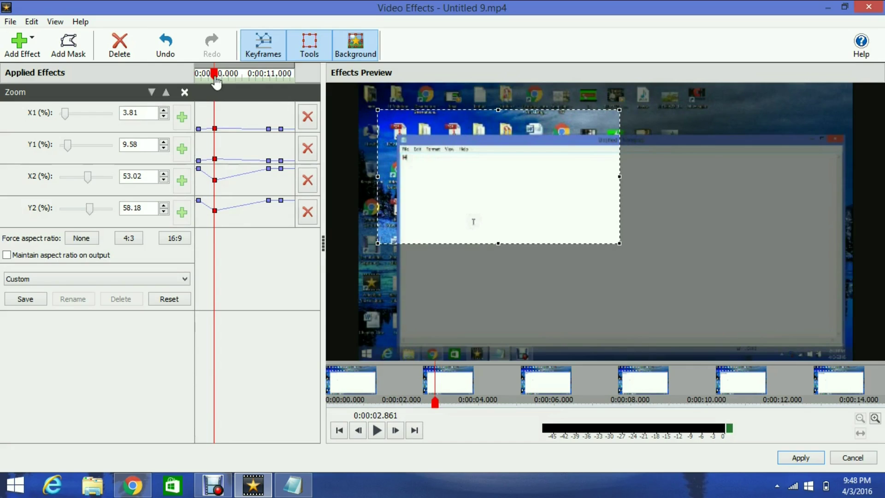
pyautogui.moveTo(214, 74)
pyautogui.mouseDown()
pyautogui.moveTo(233, 79)
pyautogui.moveTo(216, 81)
pyautogui.mouseUp()
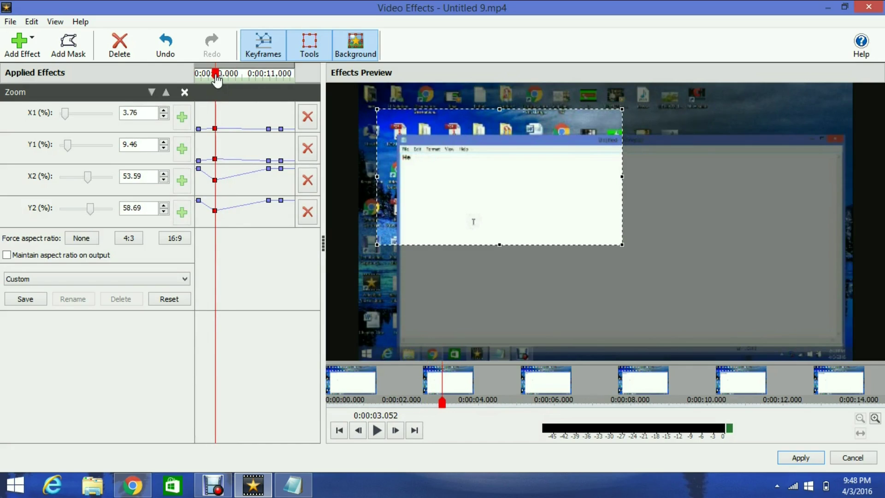
# - Copy the X1 value 3.76 from beside the second keyframe to the third keyframe
pyautogui.click(124, 115)
pyautogui.rightClick(123, 115)
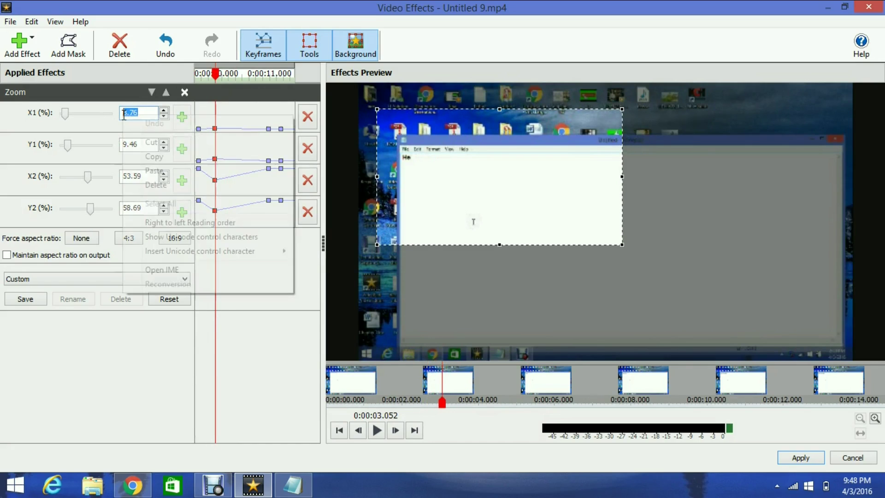
pyautogui.click(148, 158)
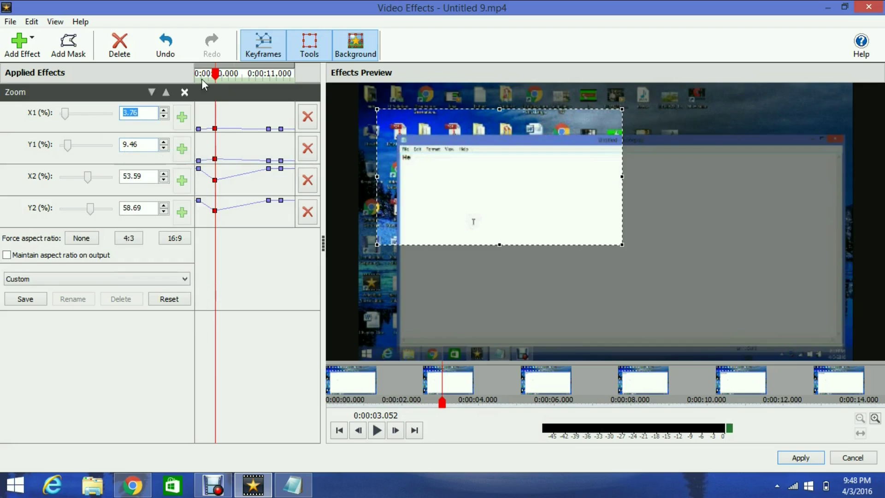
pyautogui.moveTo(217, 73); pyautogui.dragTo(269, 80)
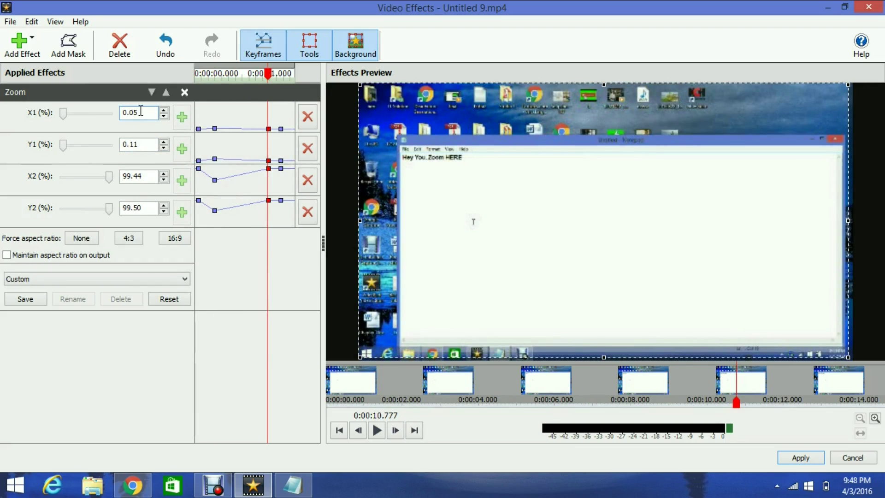
pyautogui.moveTo(139, 113); pyautogui.dragTo(119, 112)
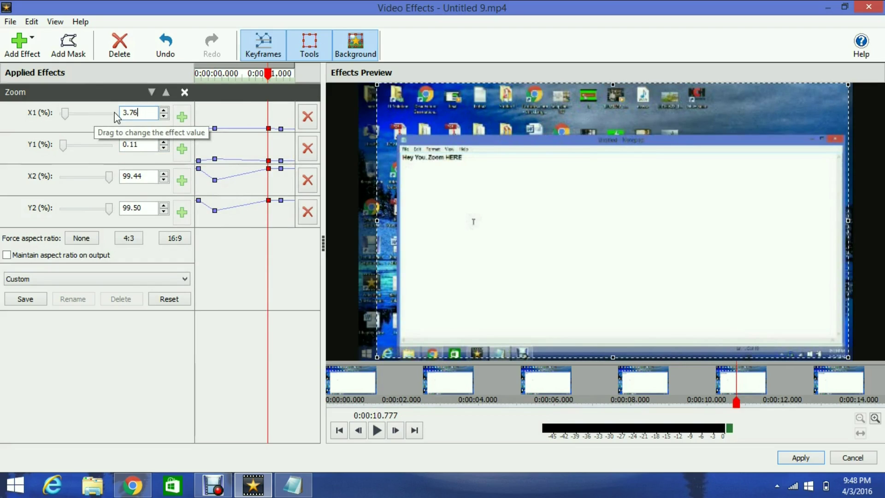
# - Set the third keyframe's Y1 to 9.58 to match the second keyframe
pyautogui.click(215, 76)
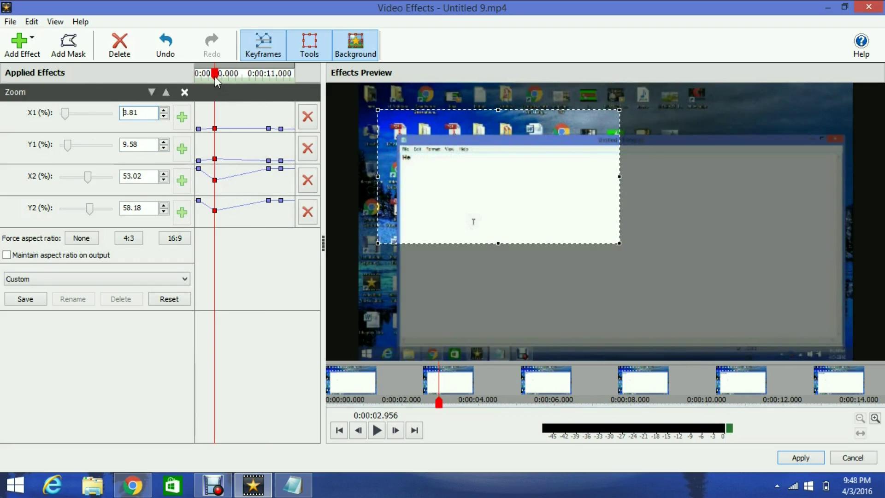
pyautogui.moveTo(215, 78); pyautogui.dragTo(217, 84)
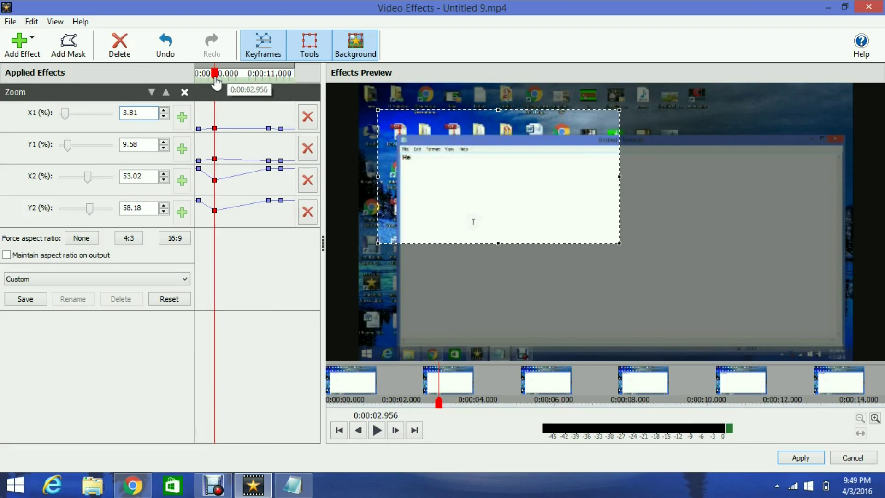
pyautogui.click(148, 143)
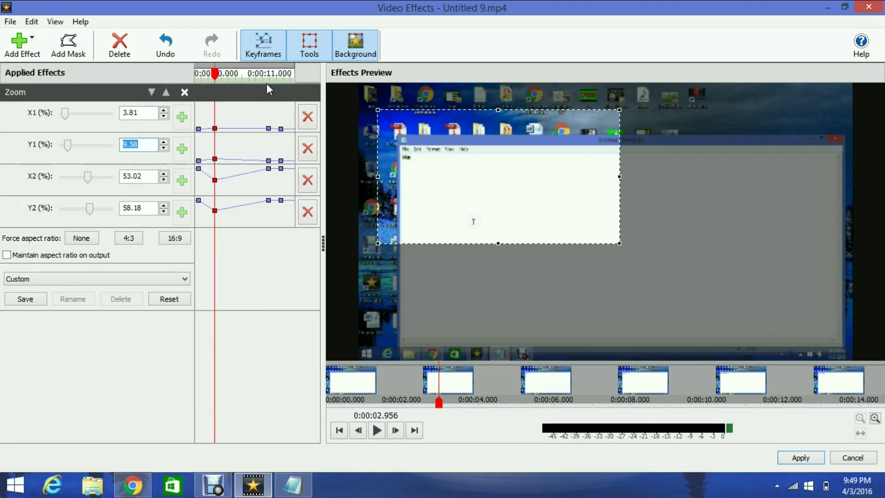
pyautogui.moveTo(266, 80); pyautogui.dragTo(267, 81)
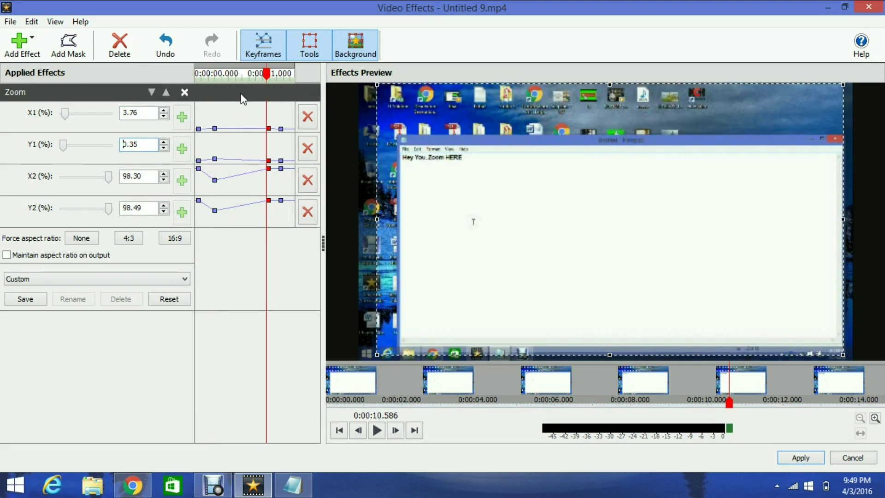
pyautogui.click(268, 82)
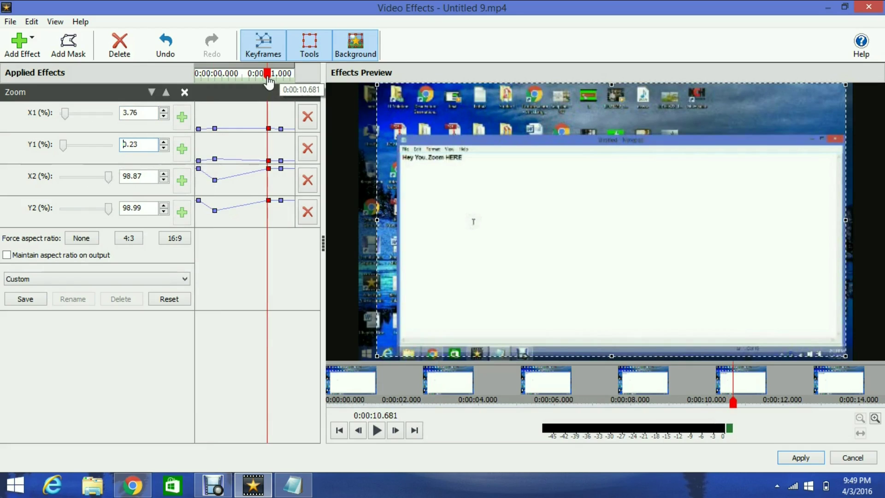
pyautogui.moveTo(268, 81); pyautogui.dragTo(269, 80)
pyautogui.moveTo(147, 145); pyautogui.dragTo(90, 155)
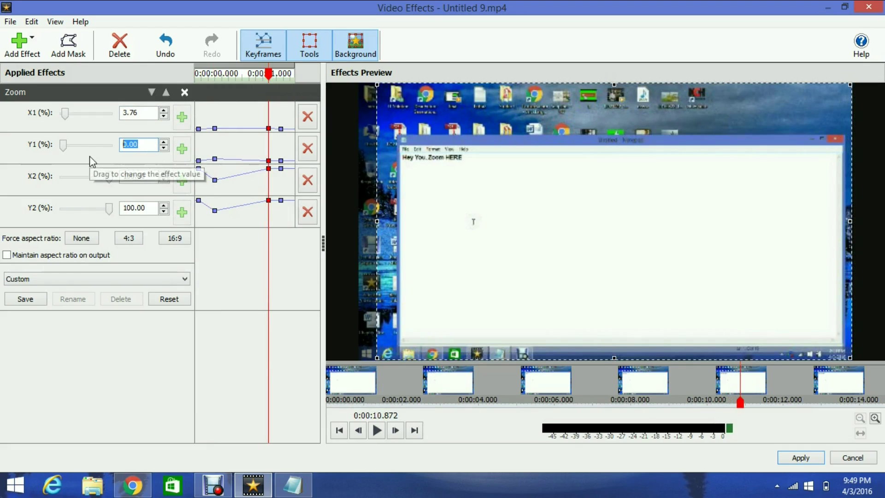
pyautogui.write('9.58')
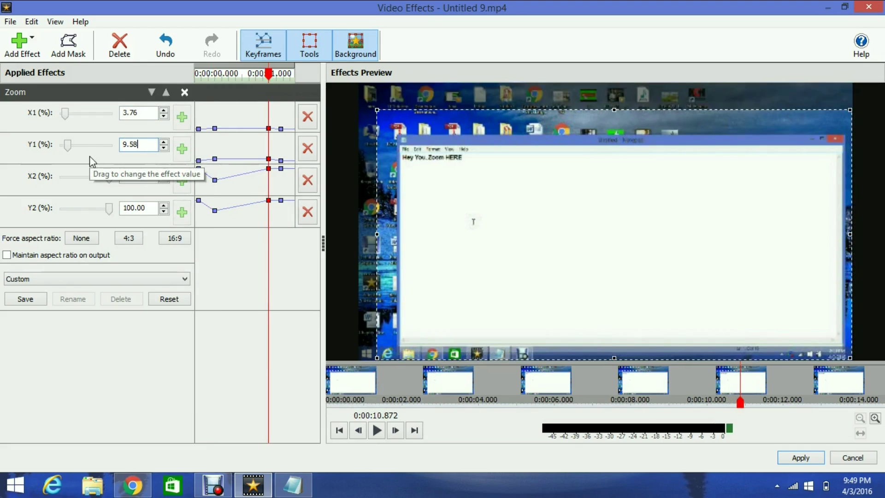
# - Lower the third keyframe's X2 and Y2 points to the second keyframe's level and set its X2 to 53
pyautogui.click(269, 170)
pyautogui.moveTo(270, 170); pyautogui.dragTo(268, 210)
pyautogui.click(216, 74)
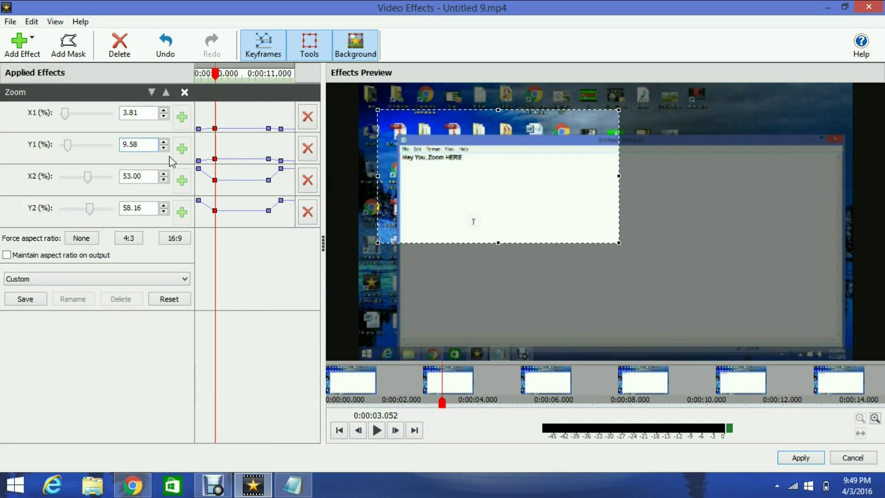
pyautogui.click(155, 176)
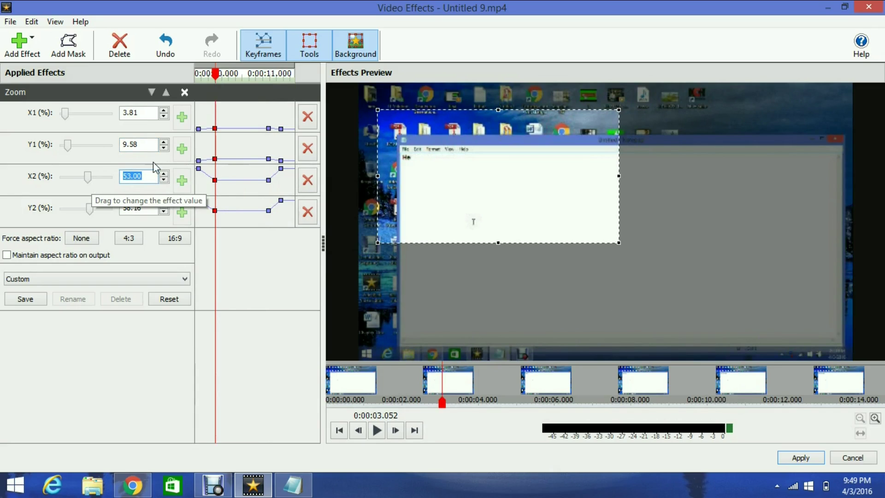
pyautogui.click(269, 76)
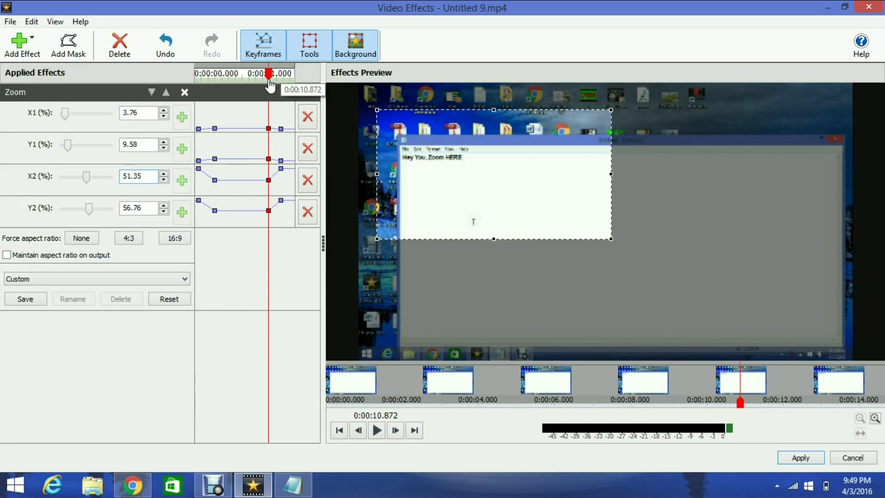
pyautogui.click(150, 175)
pyautogui.write('53')
pyautogui.press('Return')
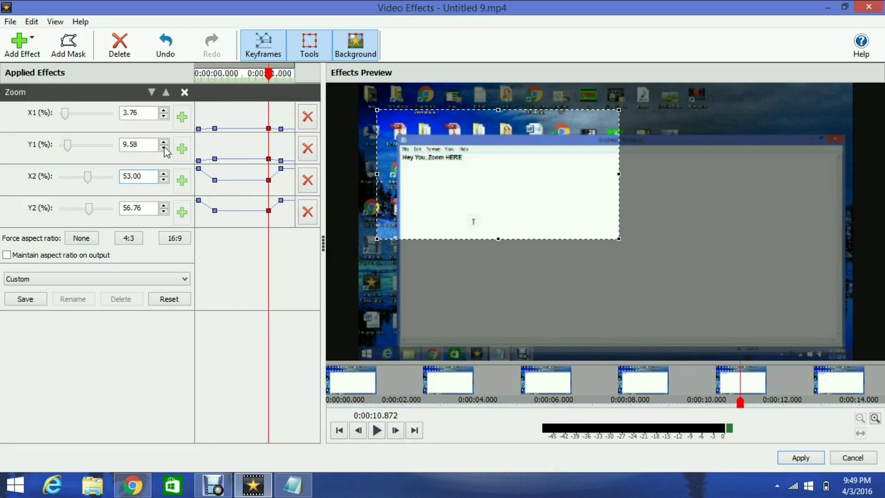
# - Set the second keyframe's X2 to 53.00
pyautogui.moveTo(225, 81); pyautogui.dragTo(217, 86)
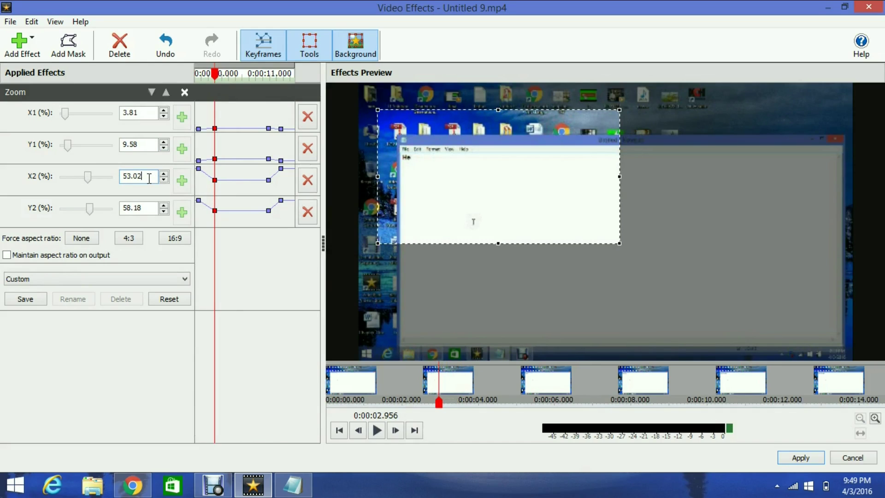
pyautogui.press('BackSpace')
pyautogui.write('0')
# - Copy the second keyframe's Y2 value of 58.18 to the third keyframe
pyautogui.click(145, 209)
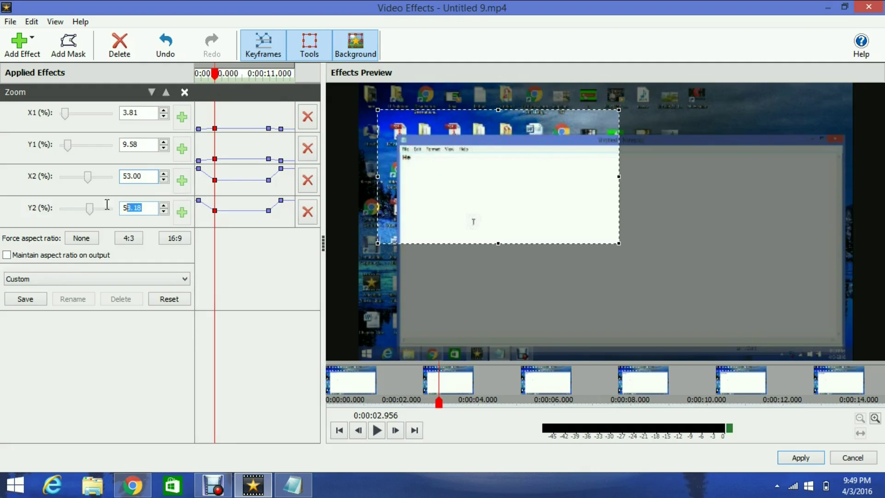
pyautogui.click(269, 73)
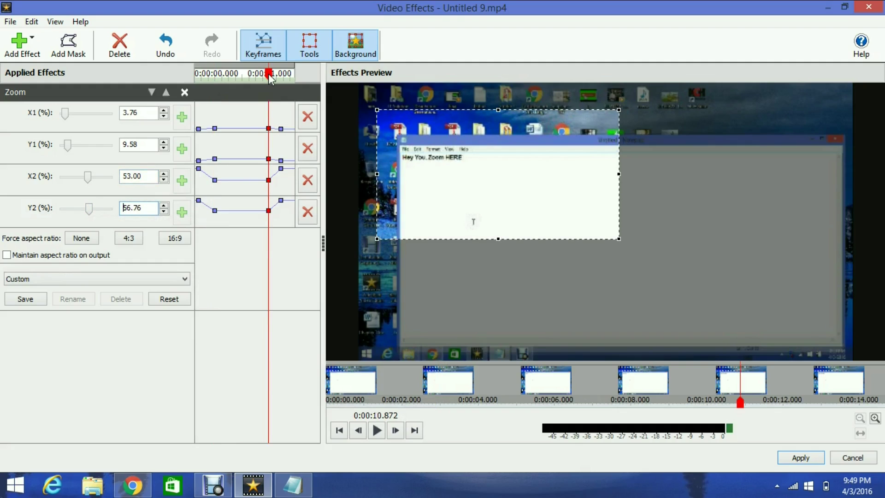
pyautogui.moveTo(67, 222); pyautogui.dragTo(69, 222)
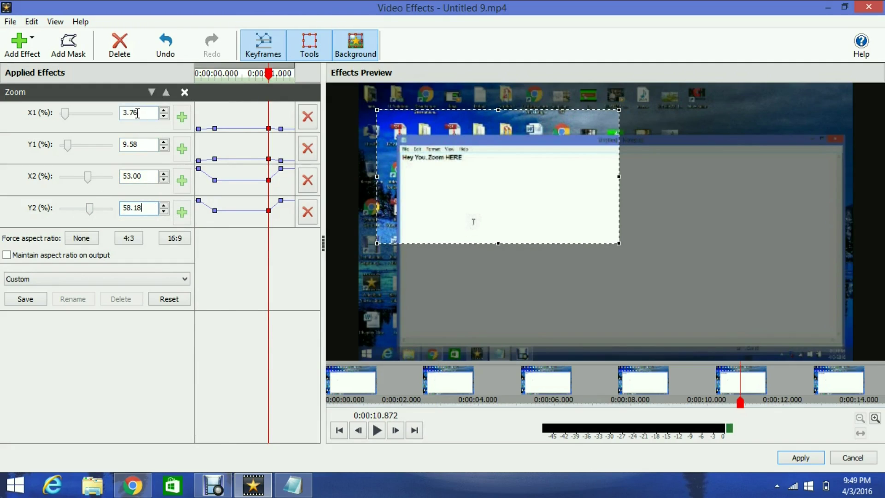
# - Set the third keyframe's X1 to 3.81 to match the second one and return the playhead to the clip's start
pyautogui.scroll(1, 136, 113)
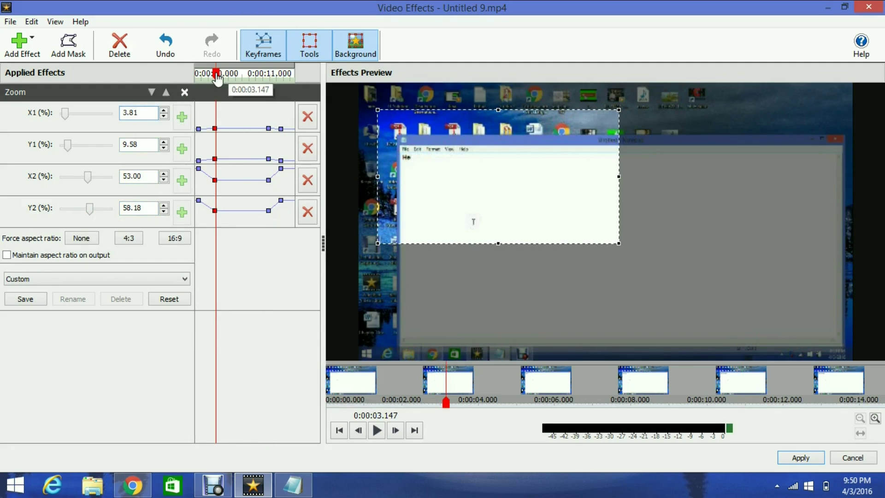
pyautogui.moveTo(217, 79); pyautogui.dragTo(268, 76)
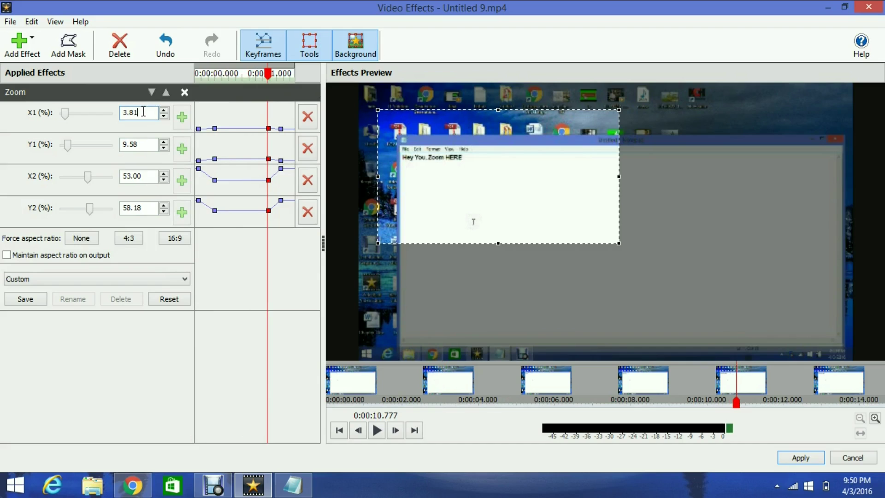
pyautogui.click(215, 74)
pyautogui.moveTo(215, 74)
pyautogui.mouseDown()
pyautogui.moveTo(292, 82)
pyautogui.moveTo(195, 79)
pyautogui.mouseUp()
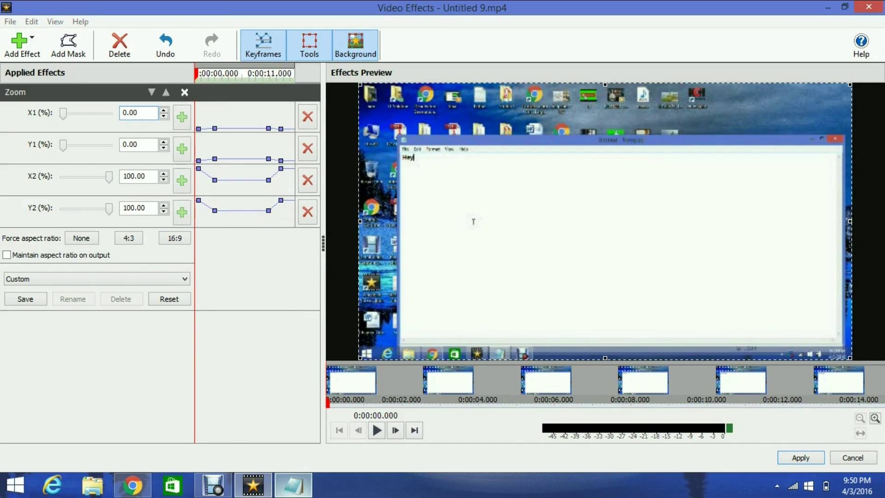
# - Switch to Notepad and replace the note with "so this is it the dots in the middle should have the same numbers because"
pyautogui.click(293, 485)
pyautogui.hotkey('ctrl', 'a')
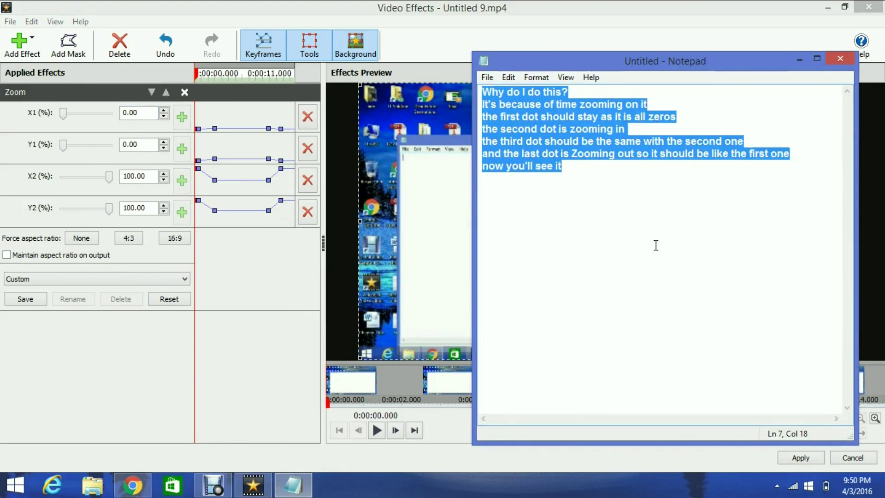
pyautogui.press('BackSpace')
pyautogui.write('so this is it')
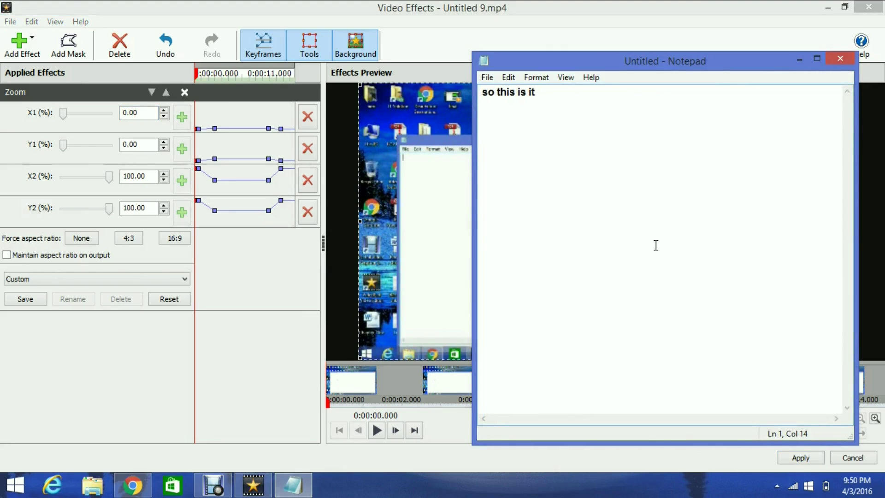
pyautogui.write(' the dots in')
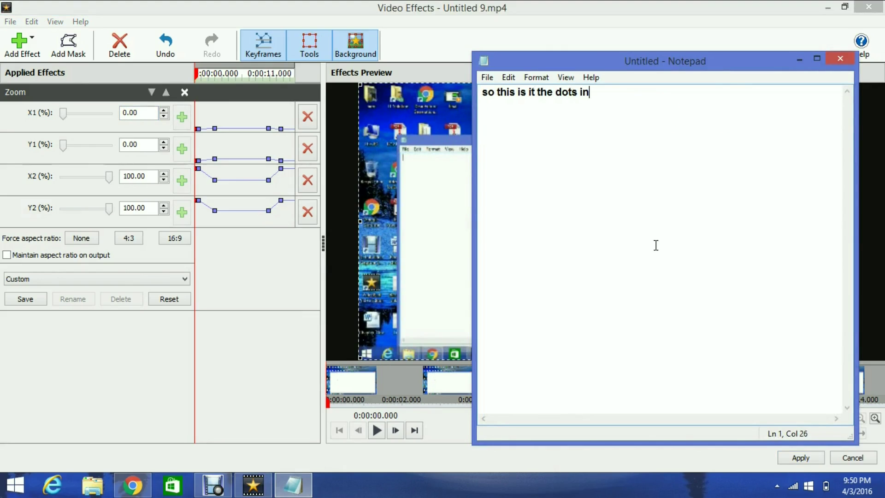
pyautogui.write(' the middle should have the')
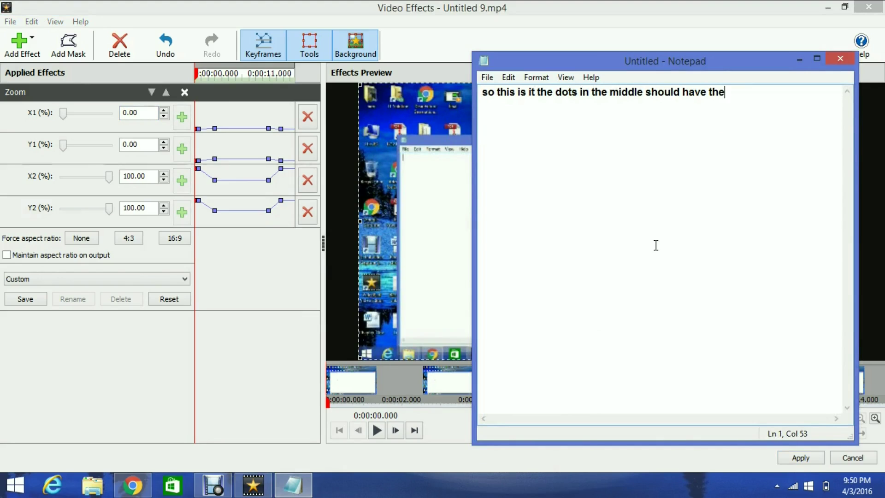
pyautogui.write(' same numberbecause')
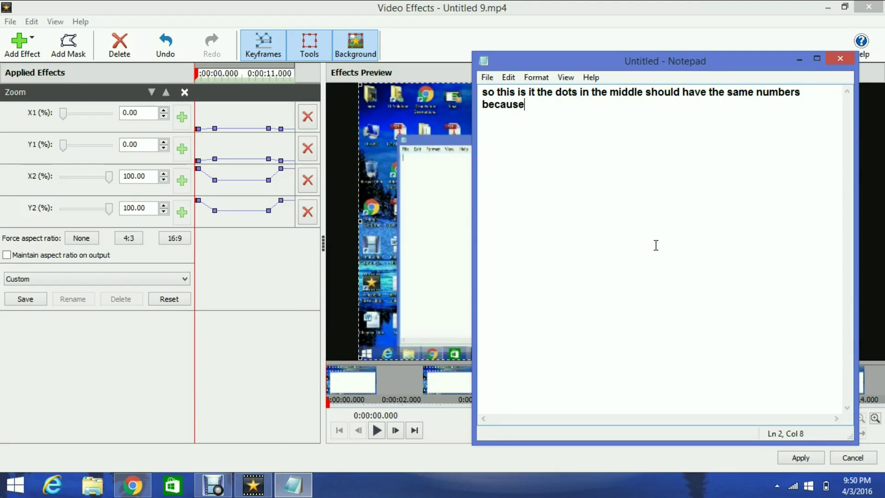
# - Continue the note's second line with "otherwise the zoom will move and it won't be comfortable"
pyautogui.write(' otherwise ')
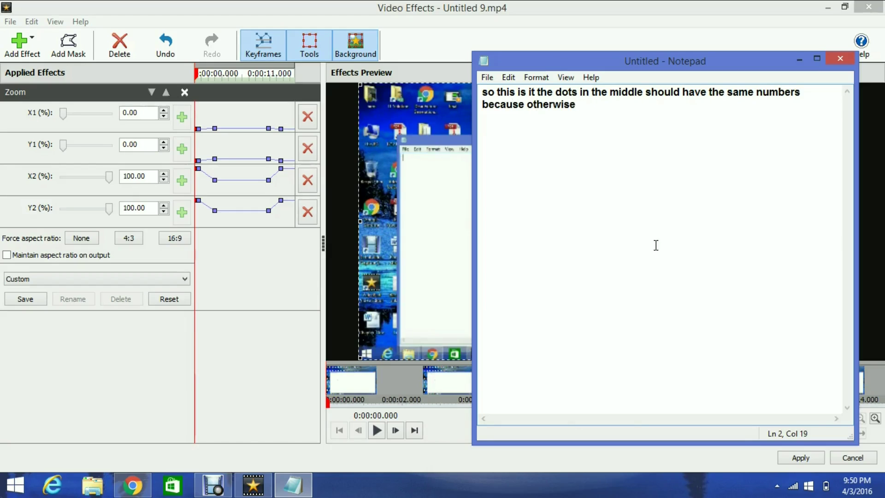
pyautogui.write('the zoom will moce')
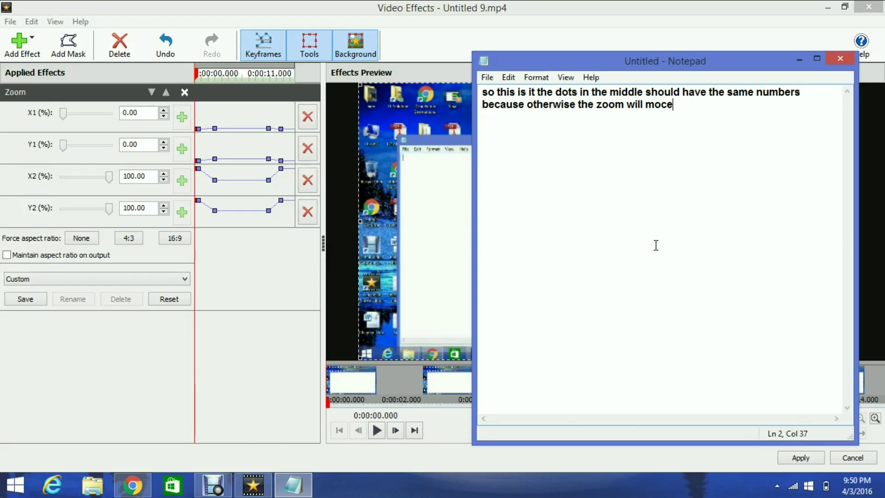
pyautogui.write(" and it won't be comfortabl")
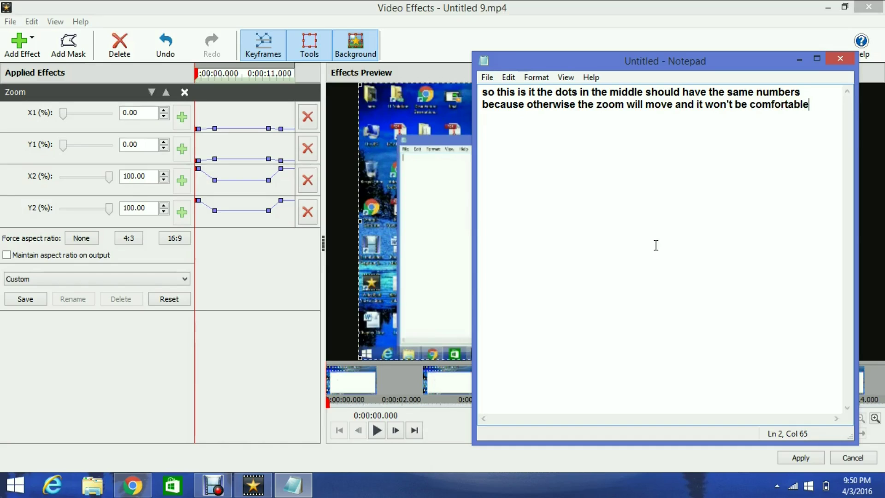
# - Replace the note with "if you want a faster zoom just move the dots closer"
pyautogui.hotkey('ctrl', 'a')
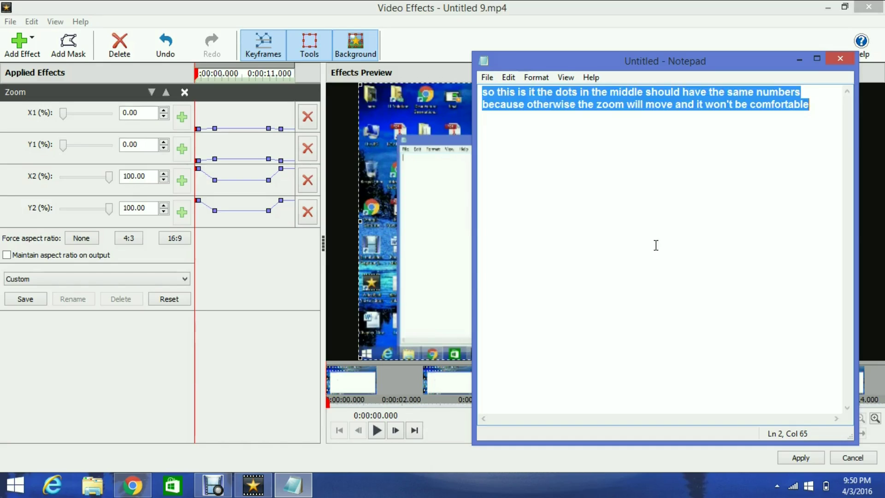
pyautogui.press('BackSpace')
pyautogui.write('le')
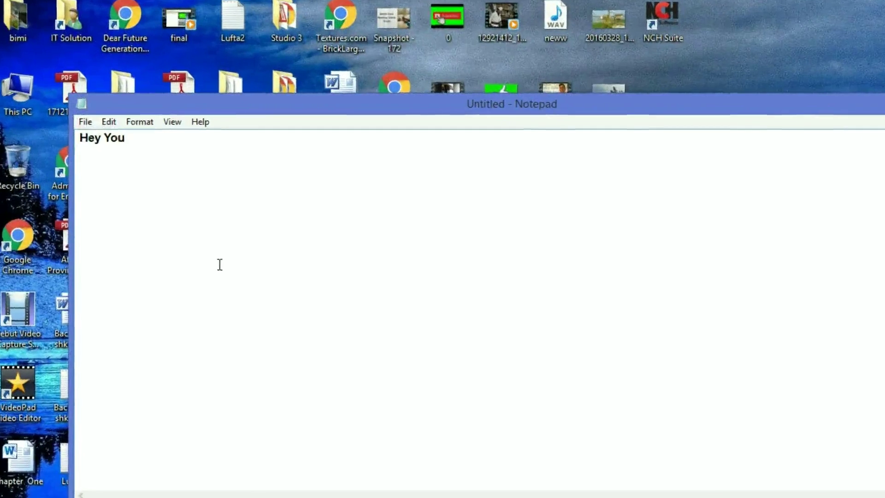
pyautogui.write('..Zoom HERE')
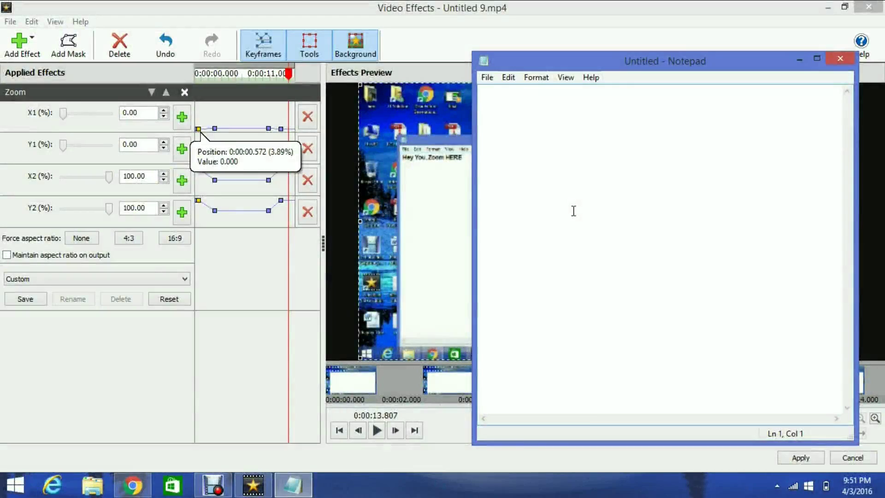
pyautogui.write('if you want ')
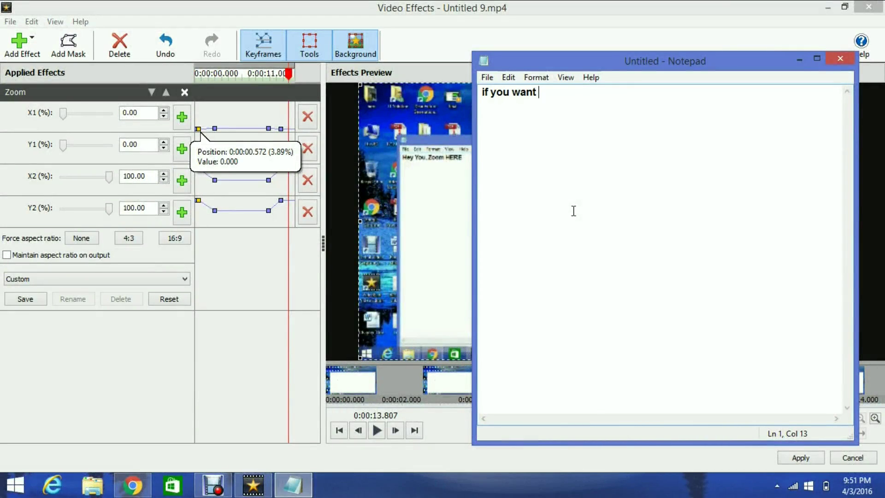
pyautogui.write('a faster zoom just ')
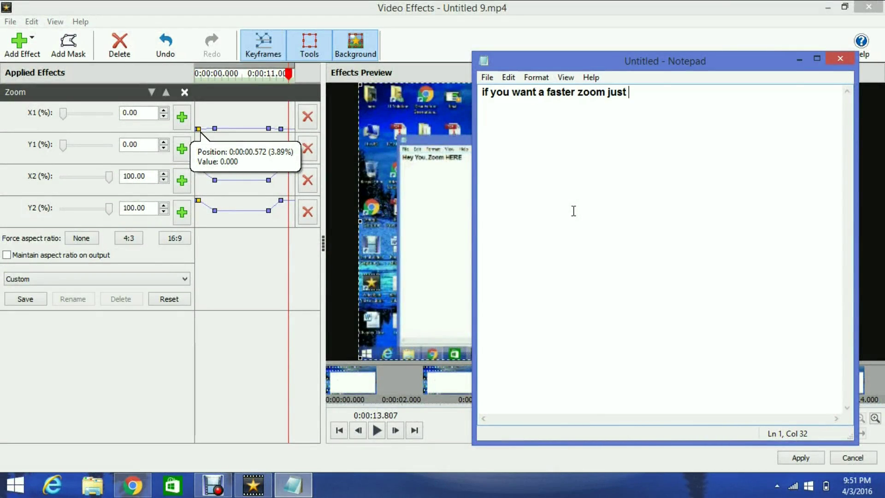
pyautogui.write('move the dots clos')
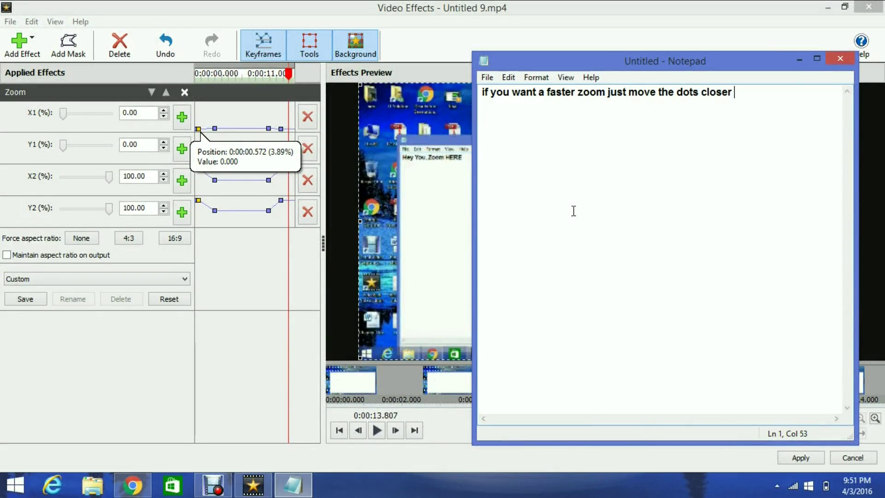
pyautogui.write('er')
# - Replace the note with "i am deleting one dot because i did it without knowing and I don't need"
pyautogui.hotkey('ctrl', 'a')
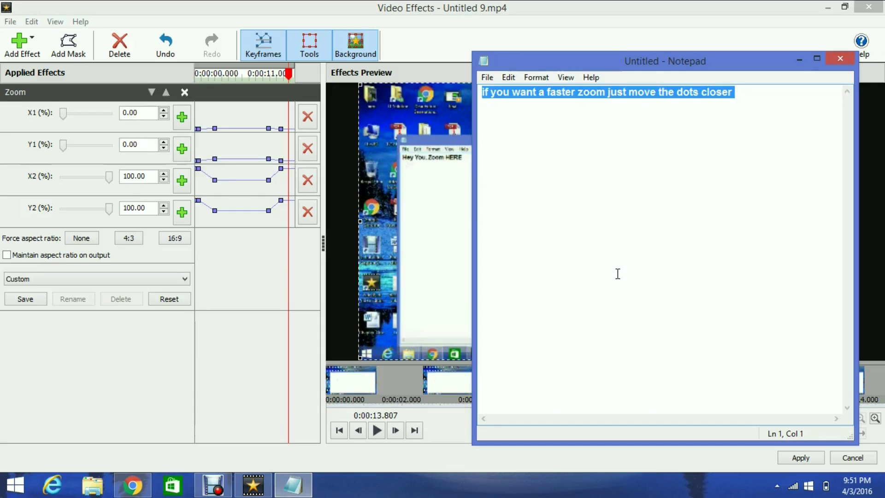
pyautogui.write('i am deleting one dot ')
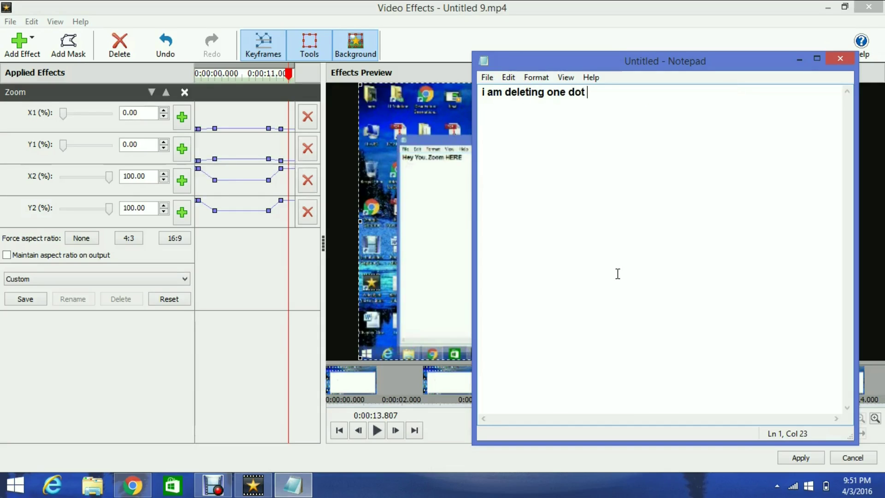
pyautogui.write('because i did it')
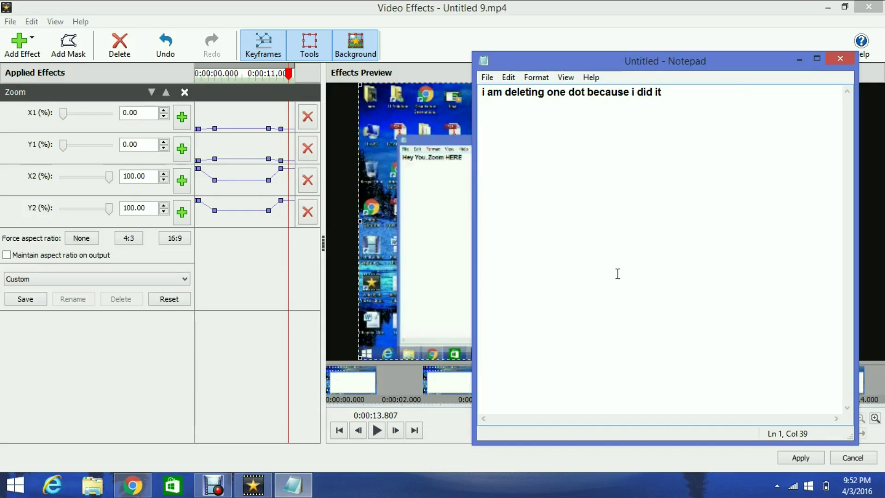
pyautogui.write(" without knowing and I don't")
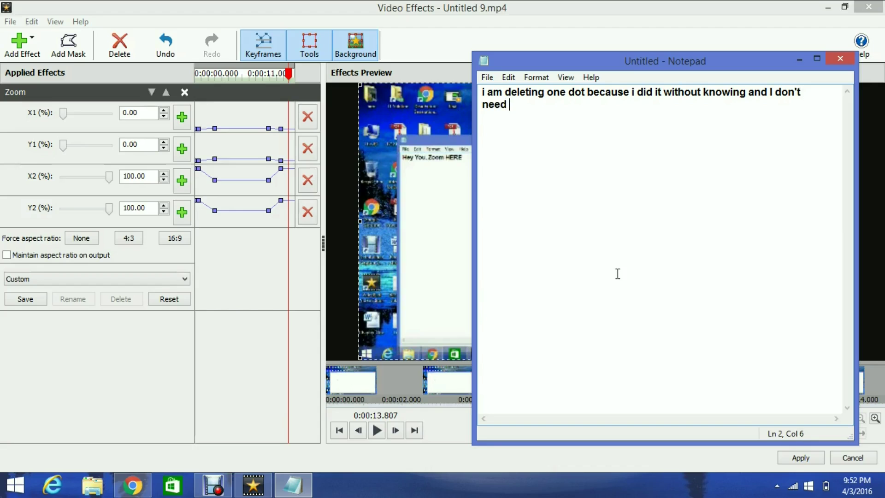
# - Switch to VideoPad's Video Effects window, delete the extra Zoom keyframe near the clip's start and move the remaining first one closer to the second
pyautogui.click(202, 132)
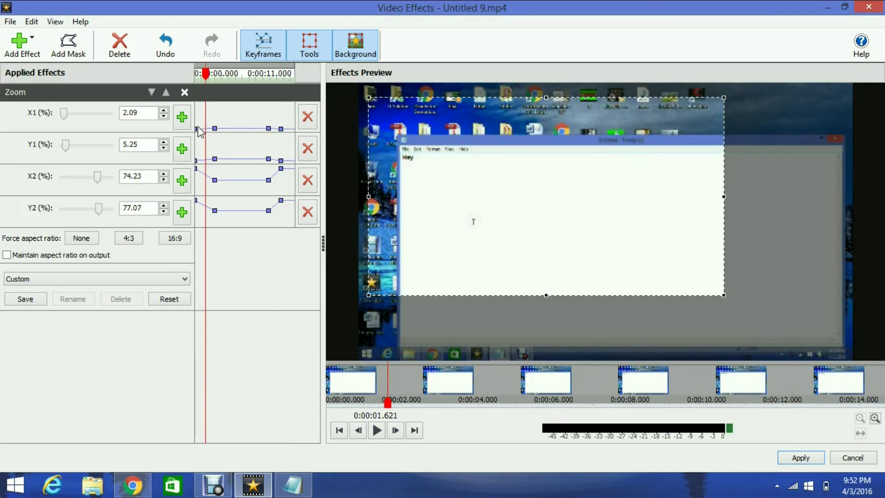
pyautogui.moveTo(197, 129); pyautogui.dragTo(200, 130)
pyautogui.rightClick(200, 130)
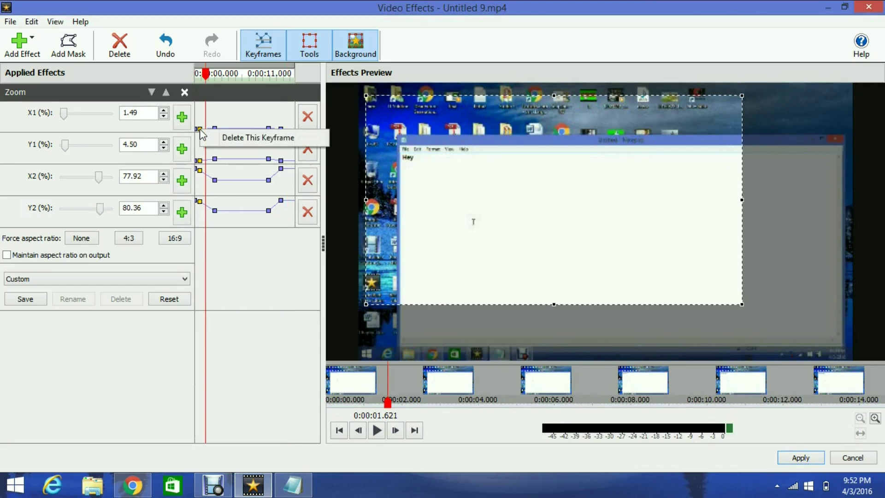
pyautogui.click(212, 138)
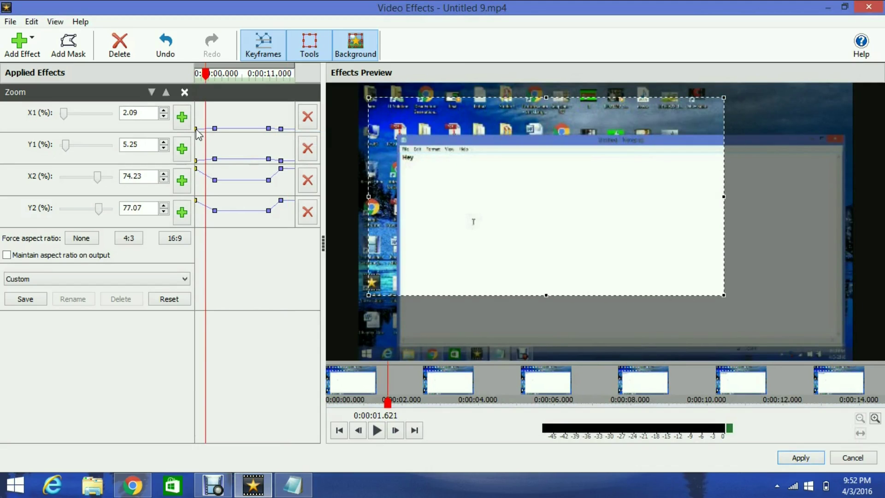
pyautogui.moveTo(196, 130); pyautogui.dragTo(203, 129)
# - Switch to Notepad and replace the note with "closer they are faster they move"
pyautogui.hotkey('alt', 'Tab')
pyautogui.write('closer the')
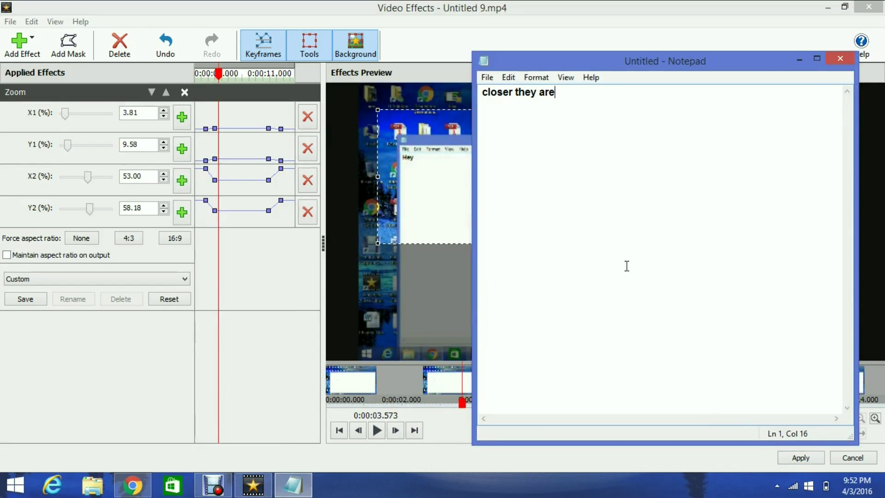
pyautogui.hotkey('ctrl', 'z')
pyautogui.write('closer they are faster they move')
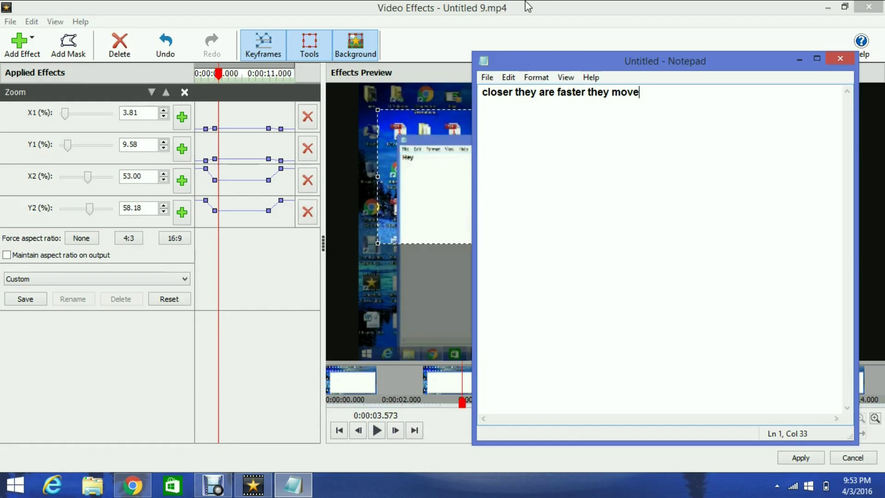
# - Switch to VideoPad's maximized Video Effects window and move the first Zoom keyframe even closer to the second
pyautogui.moveTo(369, 7); pyautogui.dragTo(314, 56)
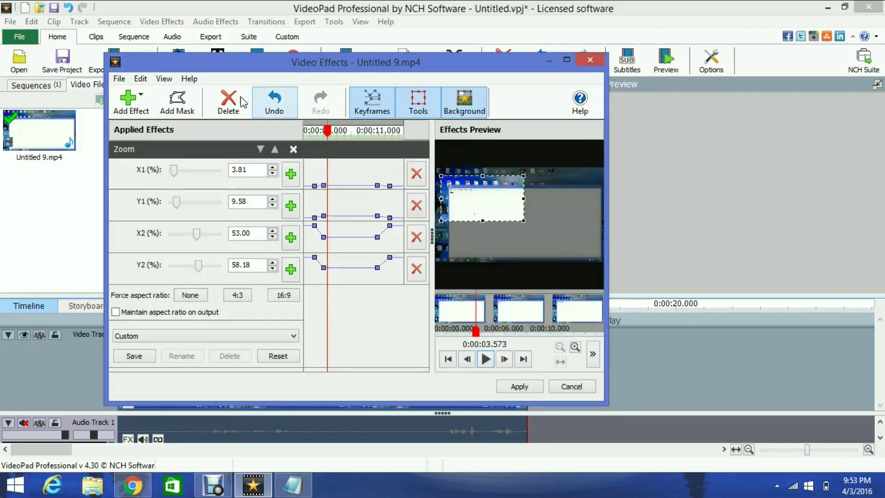
pyautogui.doubleClick(317, 66)
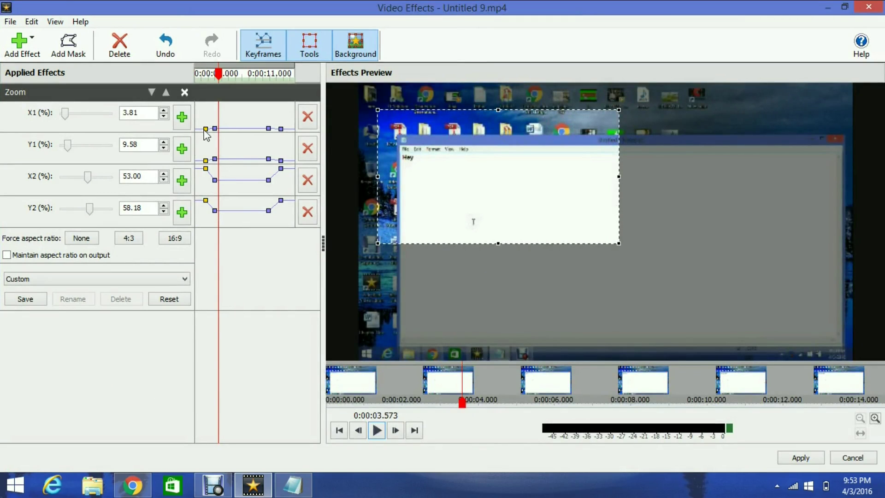
pyautogui.moveTo(205, 131); pyautogui.dragTo(209, 132)
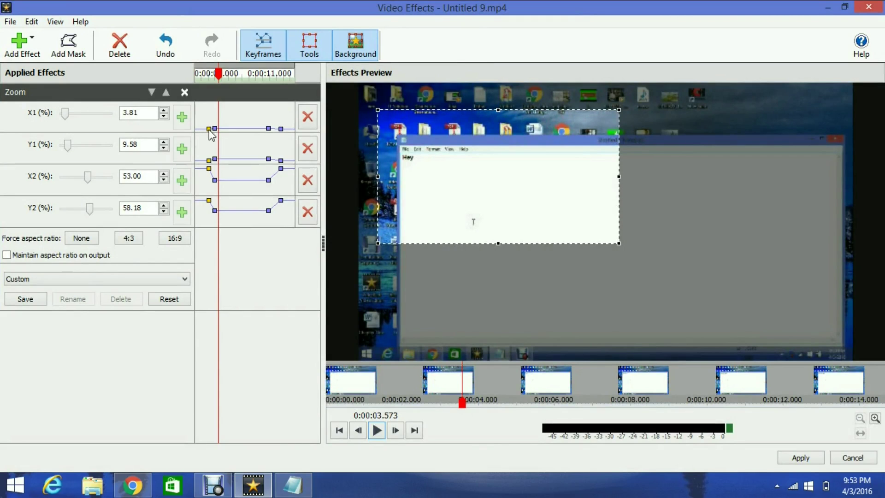
pyautogui.click(211, 134)
# - Play the effects preview from just before the first Zoom keyframe until past the second one, then pause it
pyautogui.moveTo(203, 74)
pyautogui.mouseDown()
pyautogui.moveTo(209, 76)
pyautogui.moveTo(201, 76)
pyautogui.mouseUp()
pyautogui.click(378, 431)
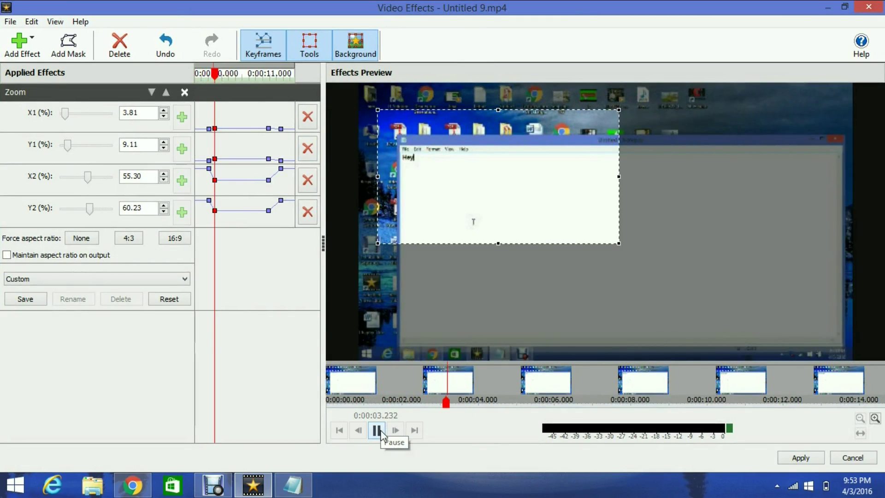
pyautogui.click(377, 430)
# - Switch to Notepad and replace the note with "So this is it Thanks for watching I hope I could help you"
pyautogui.click(293, 484)
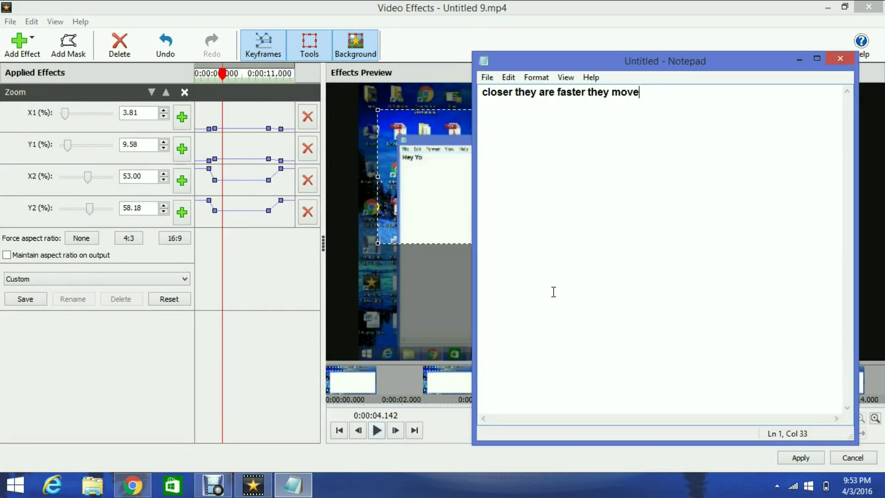
pyautogui.hotkey('ctrl', 'a')
pyautogui.press('BackSpace')
pyautogui.write('So this is it Thanks f')
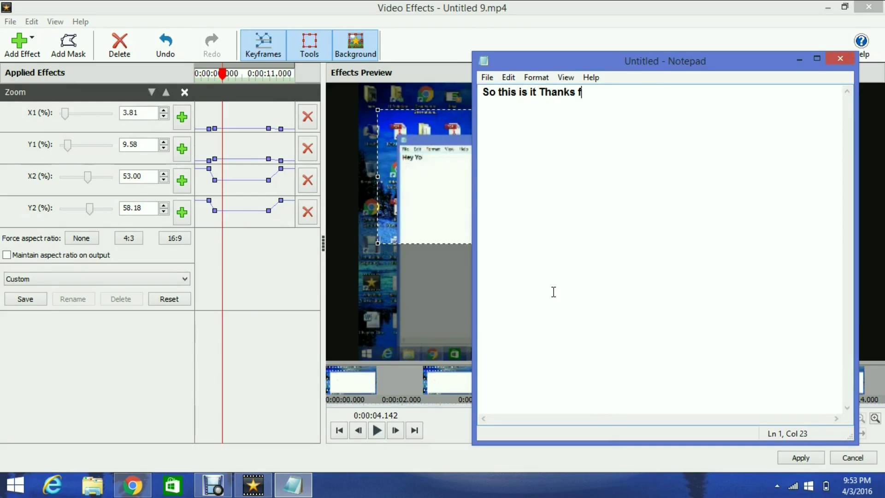
pyautogui.write('or watching I hope I col')
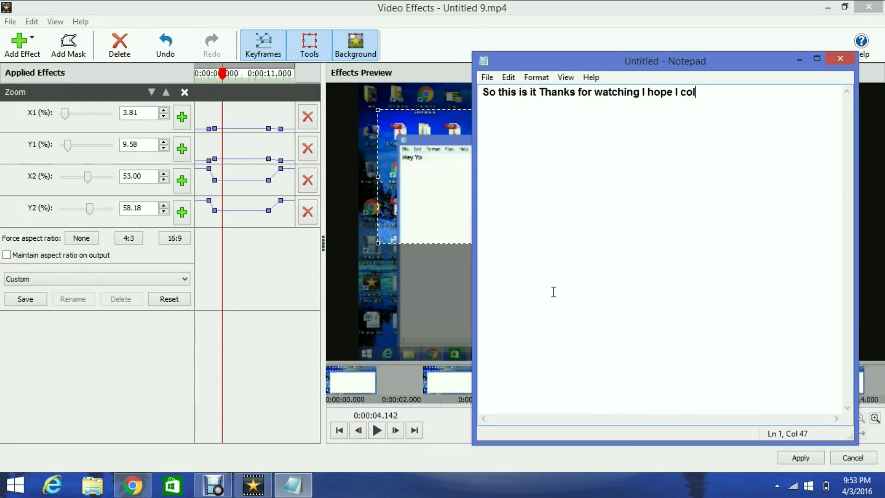
pyautogui.press('BackSpace')
pyautogui.write('uld help you')
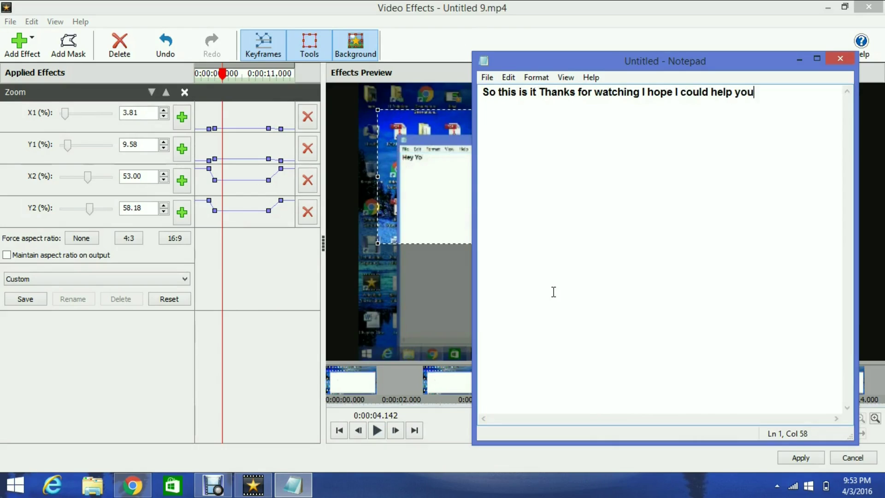
# - Add the lines "If I did please give me a Like and a Sub For more Tutorials.." and "See you next" to the note
pyautogui.write('If I did pl')
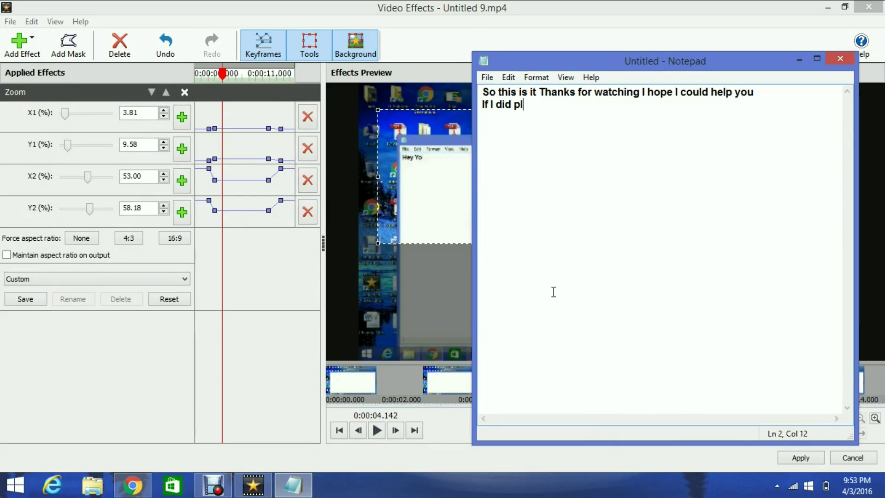
pyautogui.write('ease give me a Like and a ')
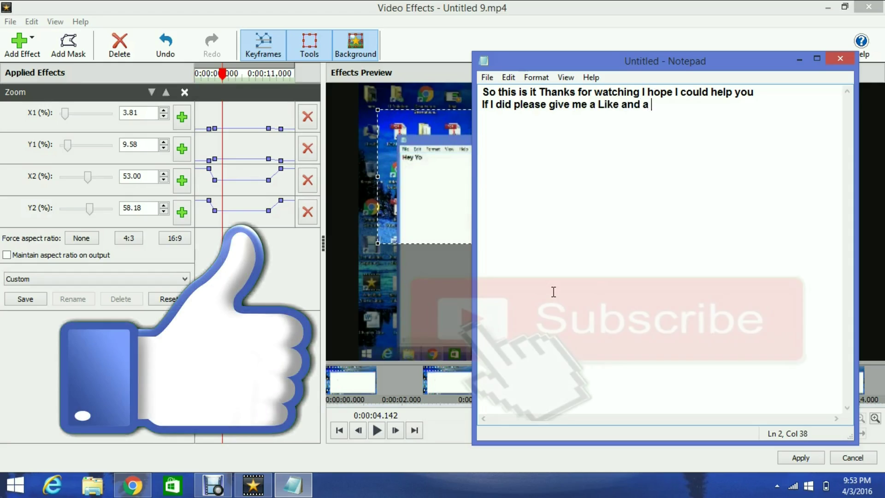
pyautogui.write('Sub For more Tutorials..')
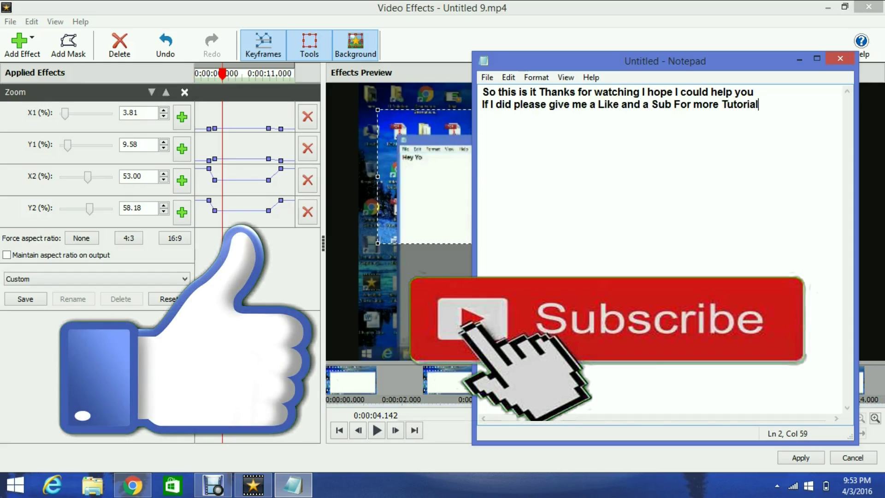
pyautogui.press('Return')
pyautogui.write('See you next')
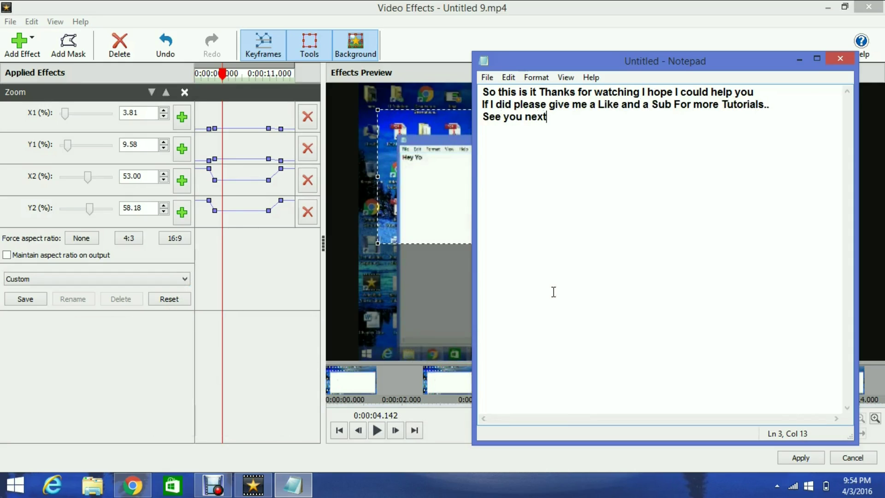